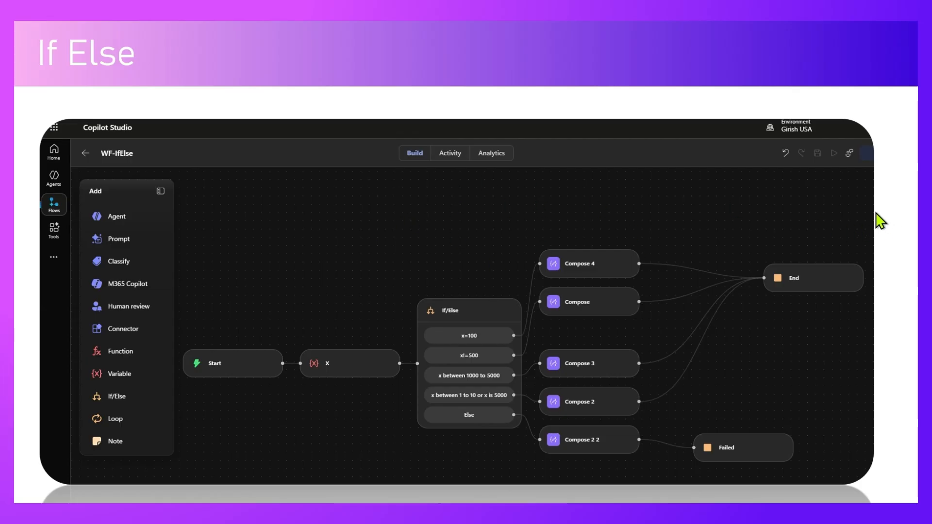
left_click(837, 225)
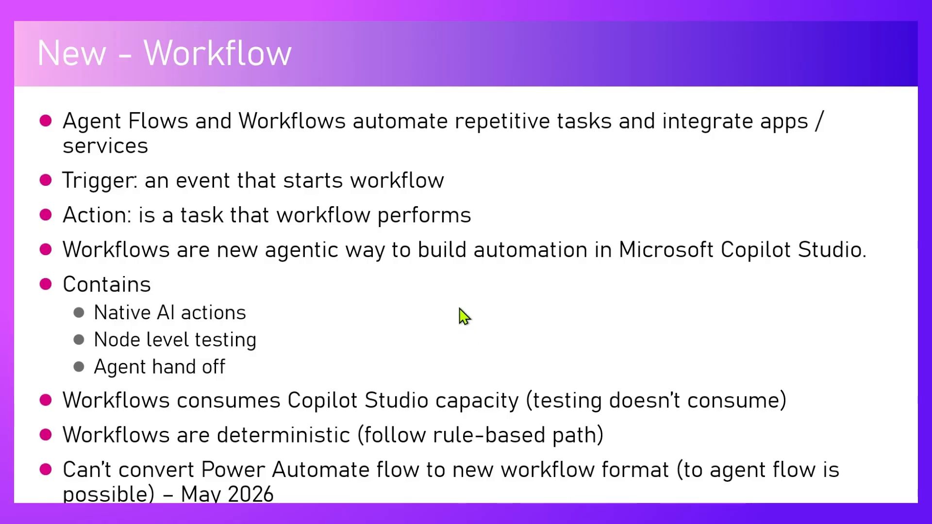
left_click(448, 295)
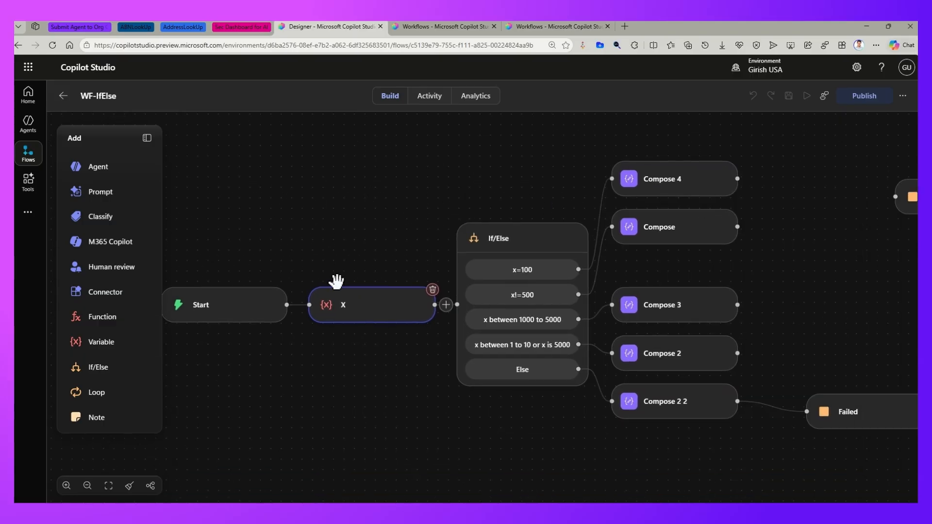
- Preview the WF-IfElse workflow in vertical layout, return it to horizontal layout, and fit the whole flow in view
left_click(151, 485)
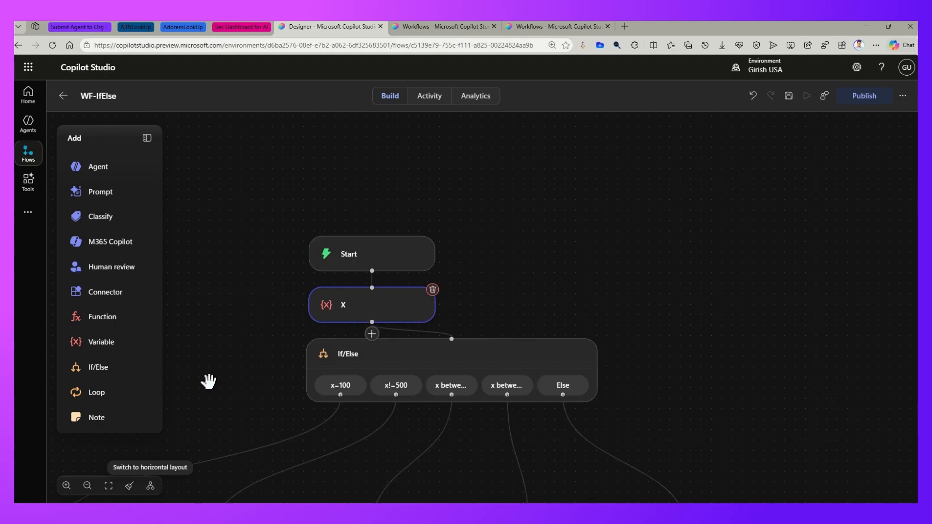
left_click_drag(209, 381, 340, 204)
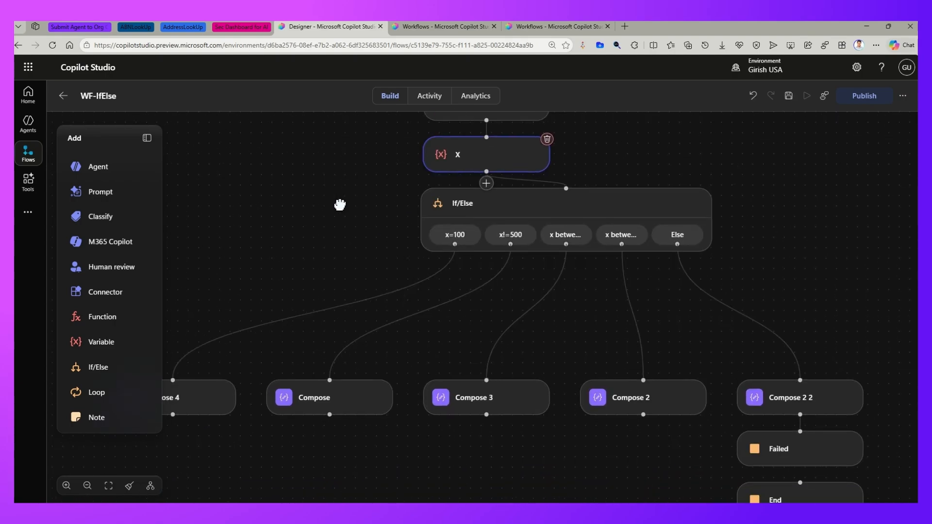
left_click(150, 486)
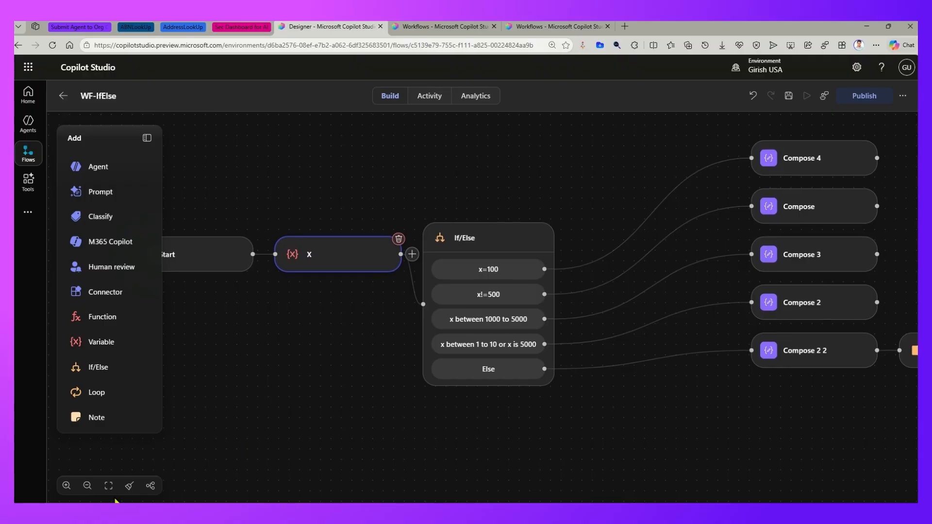
left_click(109, 485)
left_click(108, 488)
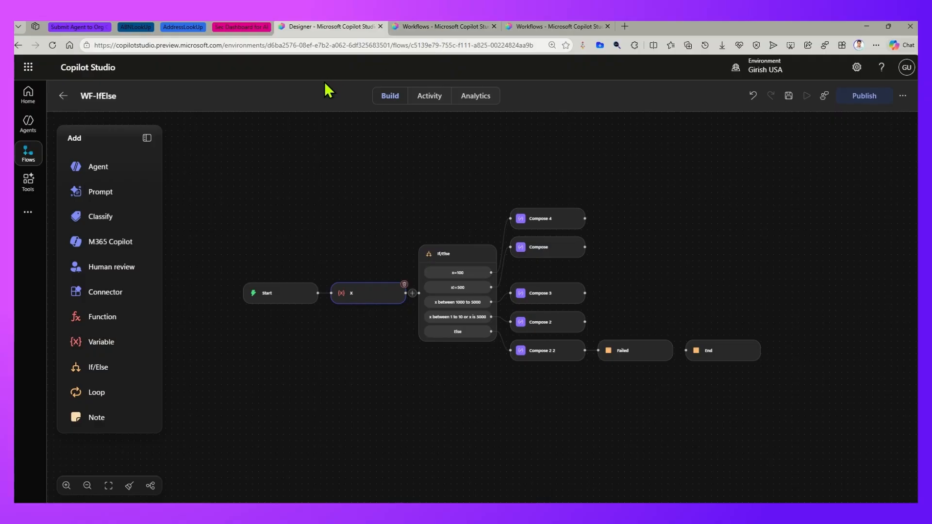
- Create a new blank workflow from the Workflows list in the second browser tab
left_click(429, 27)
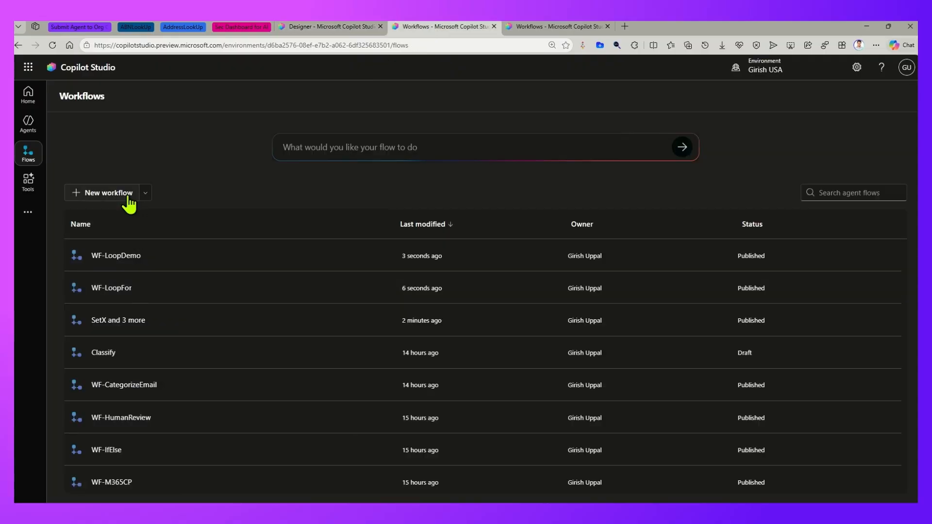
left_click(124, 193)
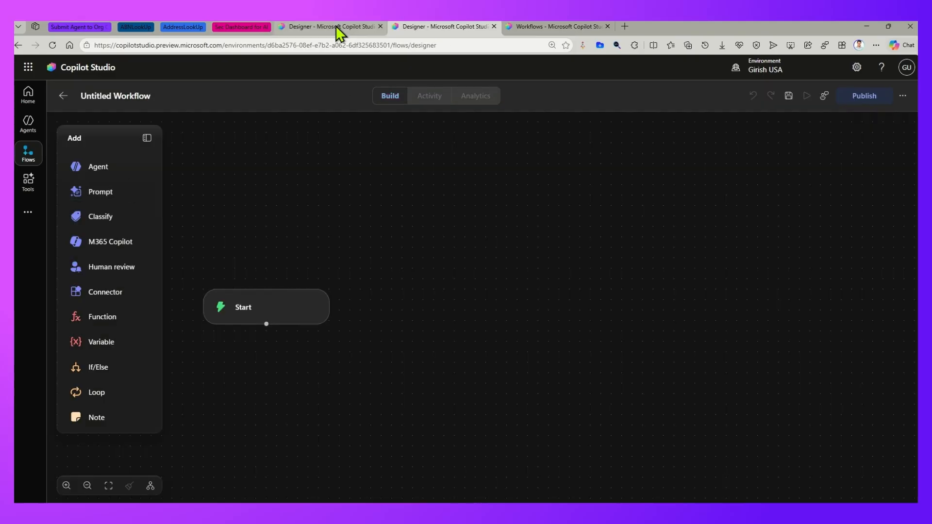
- Start a new agent flow from the other Workflows browser tab to view its classic designer
left_click(564, 26)
left_click(145, 193)
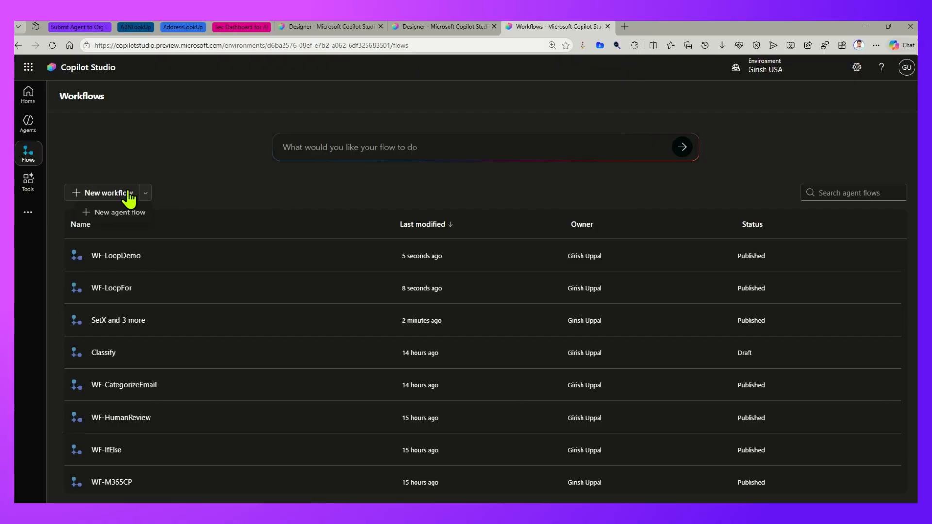
left_click(121, 212)
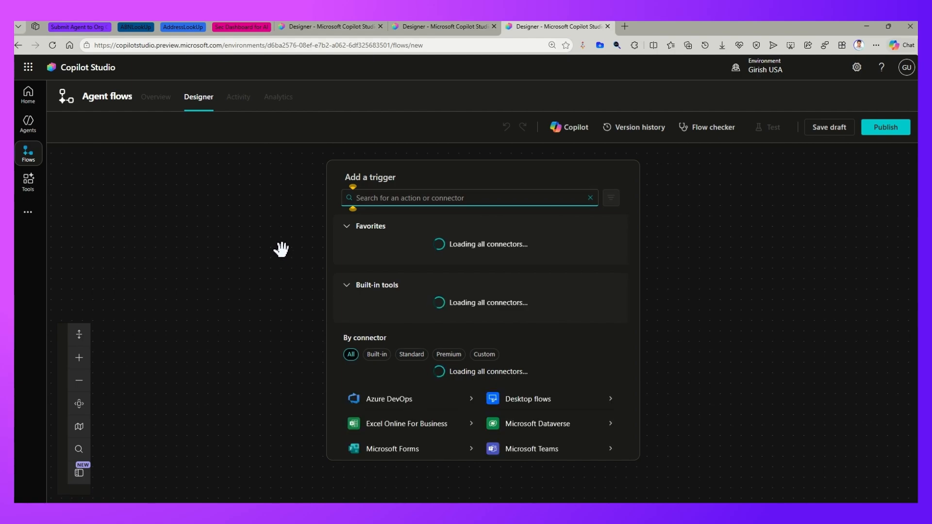
- Return to the untitled workflow and review the trigger types available for the Start node, keeping Manual
left_click(441, 23)
left_click(273, 308)
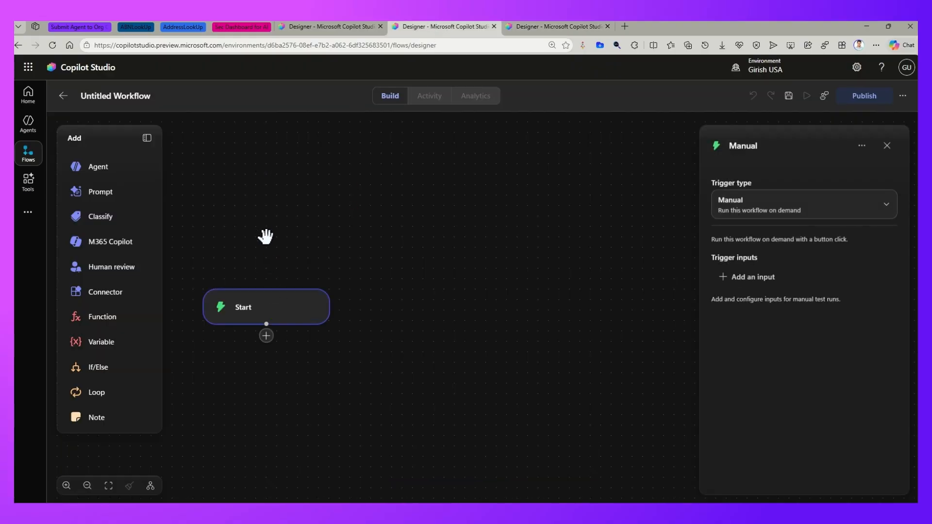
left_click(799, 205)
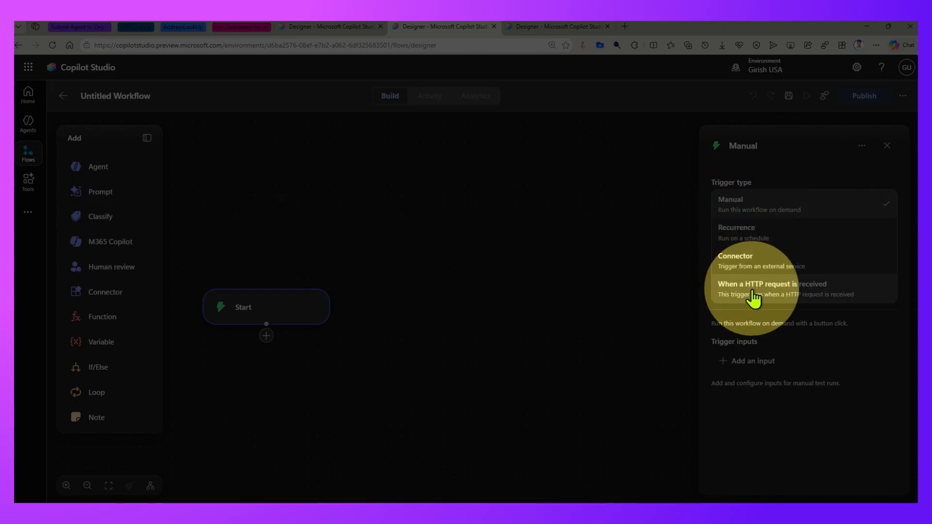
left_click(331, 301)
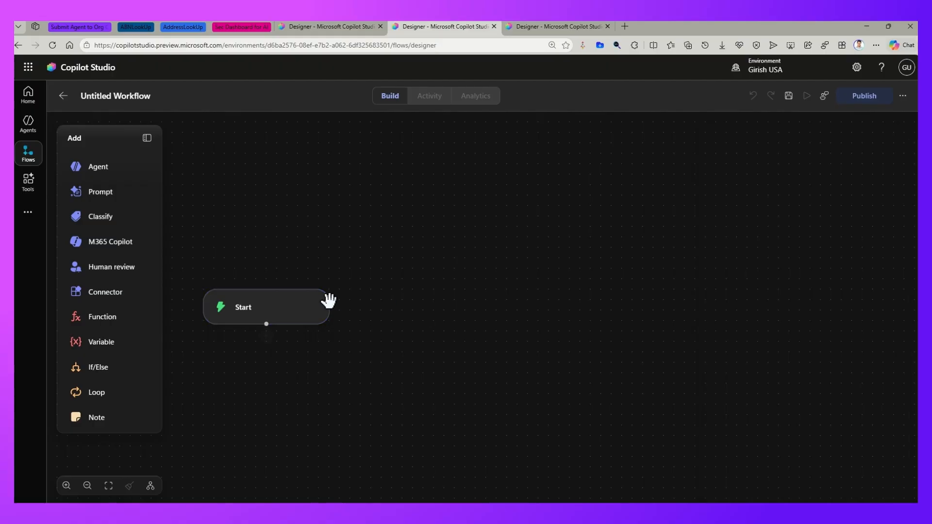
- Move the Start node higher on the canvas and add a Variable node connected below it
left_click_drag(287, 305, 278, 218)
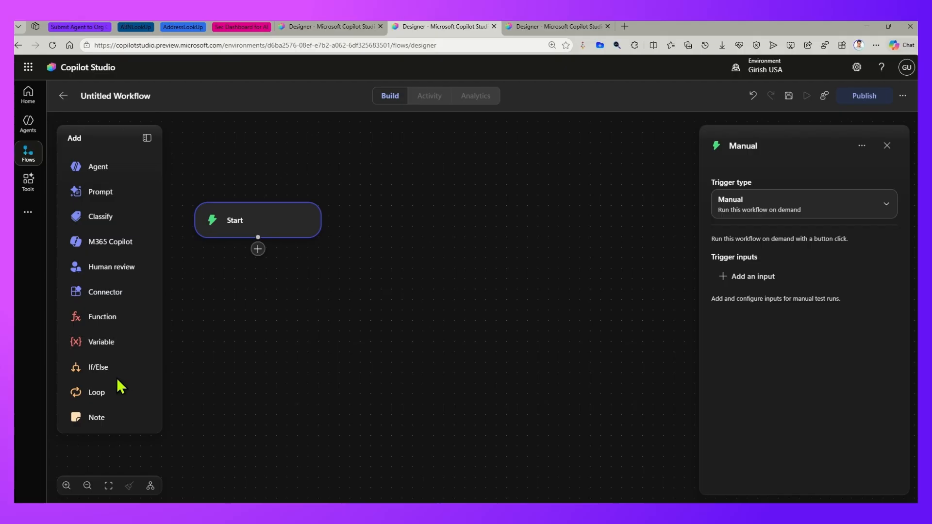
left_click_drag(103, 343, 254, 246)
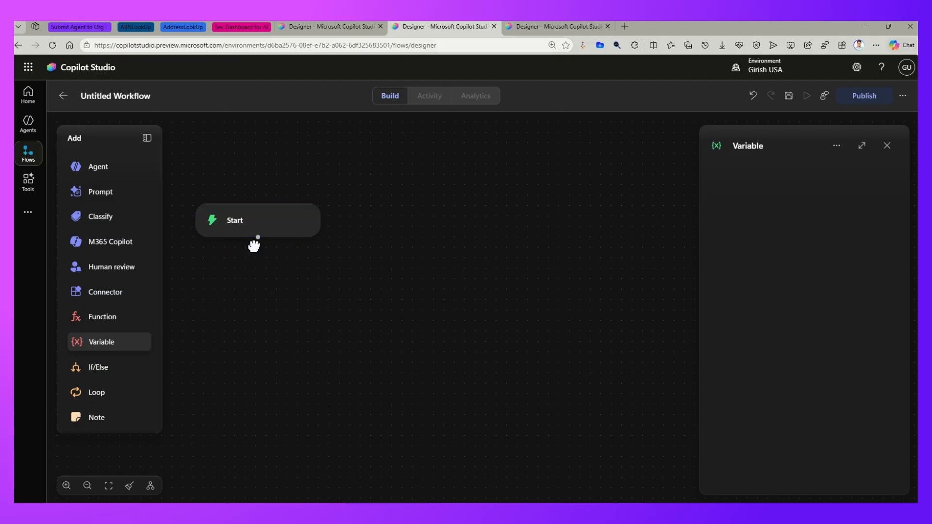
left_click_drag(291, 291, 308, 301)
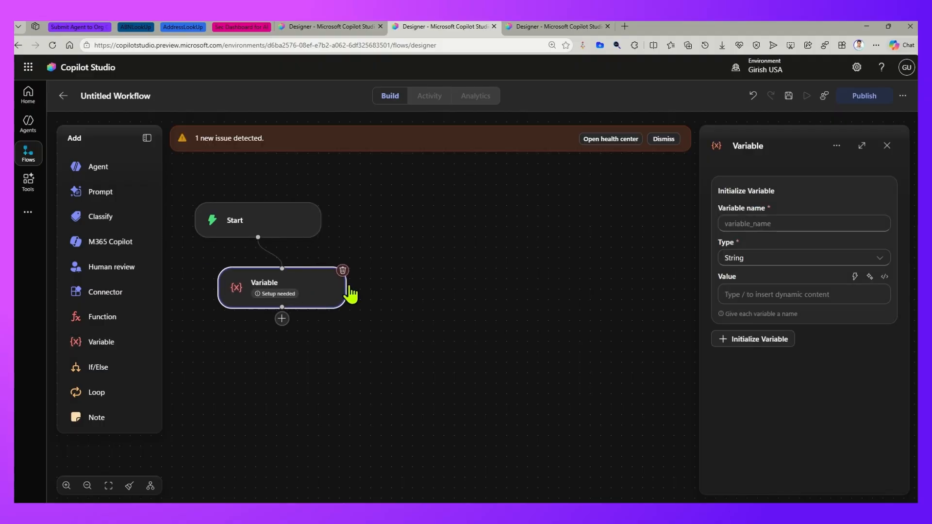
- Initialize a variable named x of type Integer with the value 10 in the Variable node
left_click(753, 224)
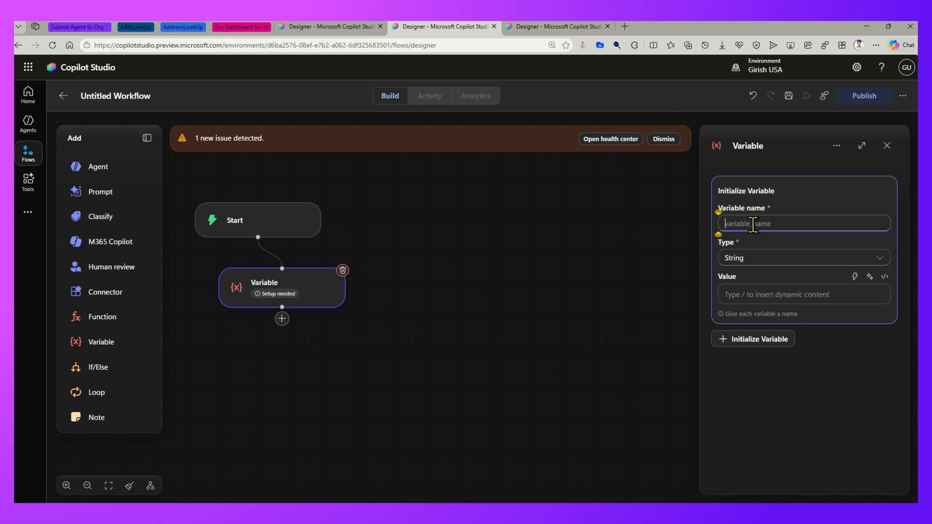
type("x")
left_click(756, 259)
left_click(753, 295)
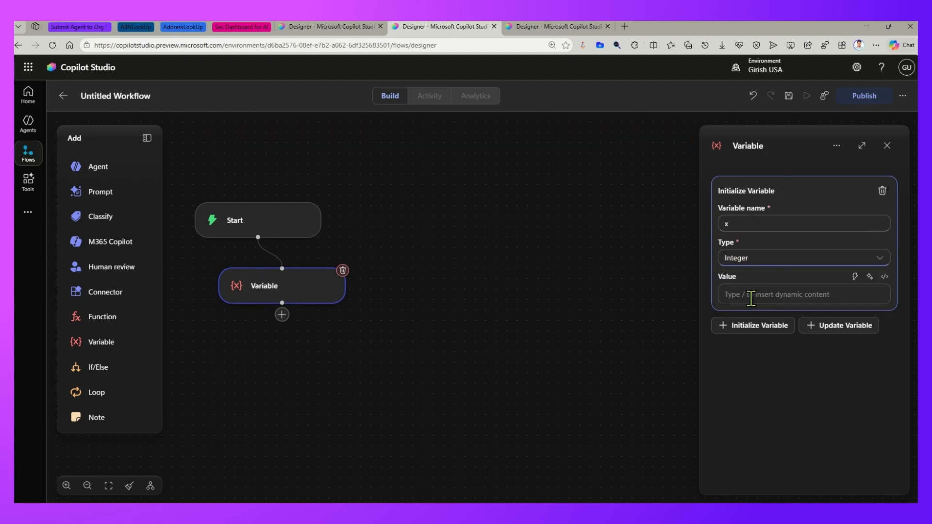
left_click(751, 297)
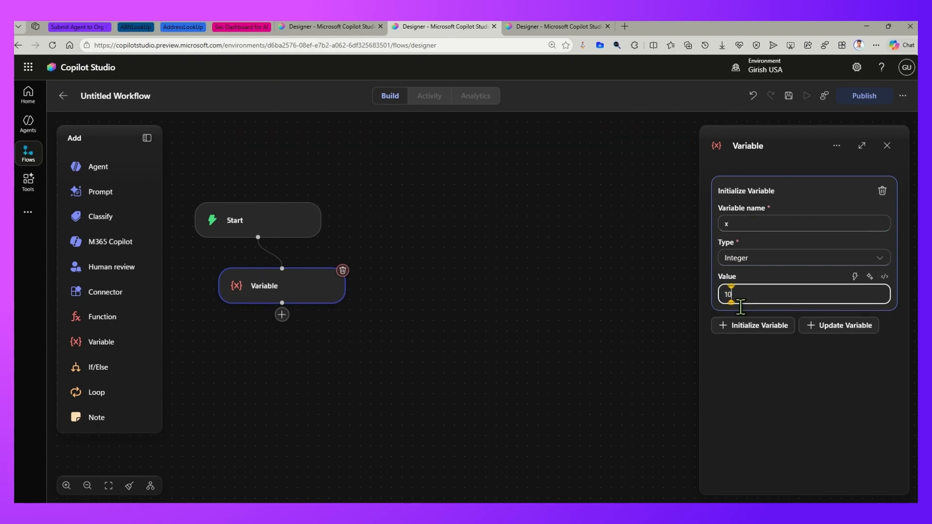
left_click(597, 332)
- Add a variable update to the Variable node that sets x to 100
left_click(306, 296)
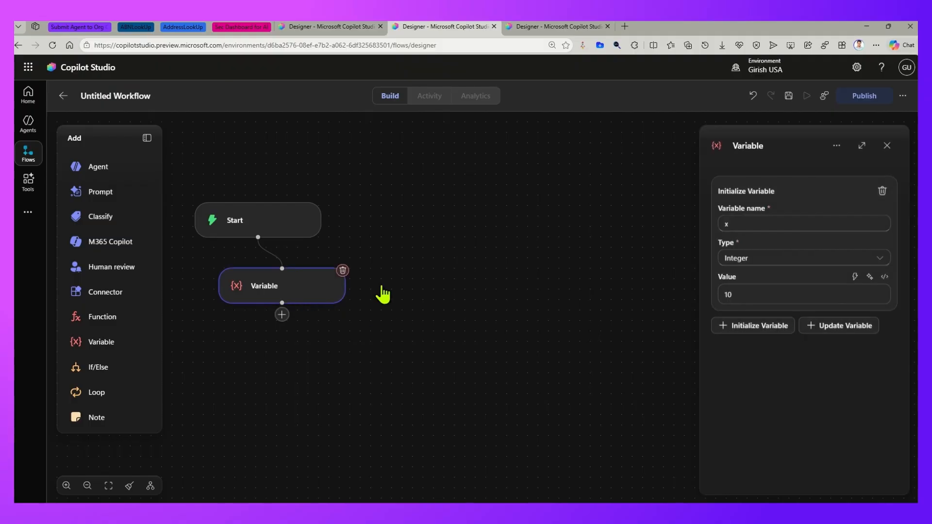
left_click(832, 327)
left_click(726, 365)
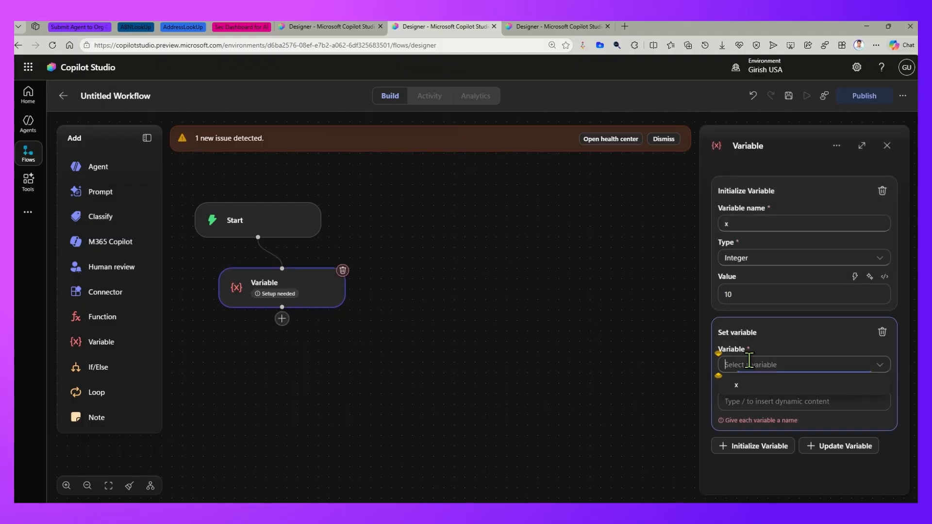
type("x")
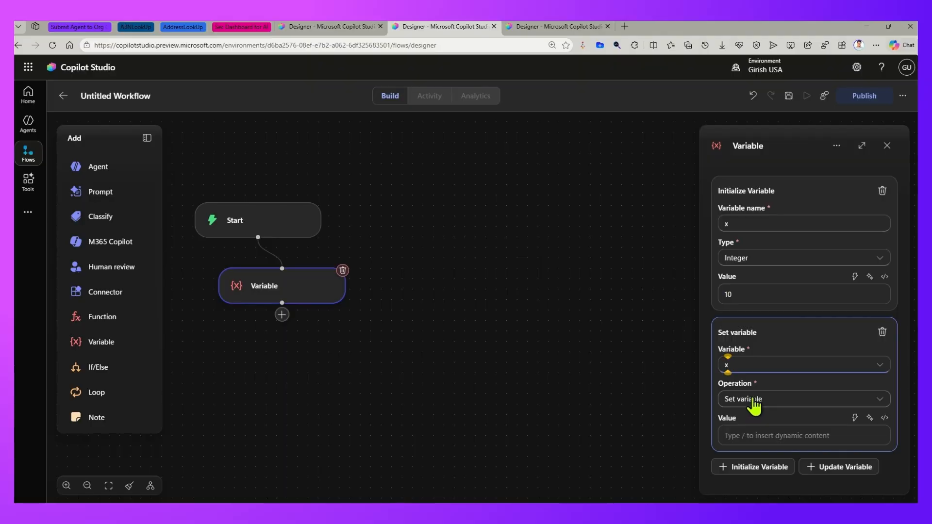
left_click(744, 435)
type("100")
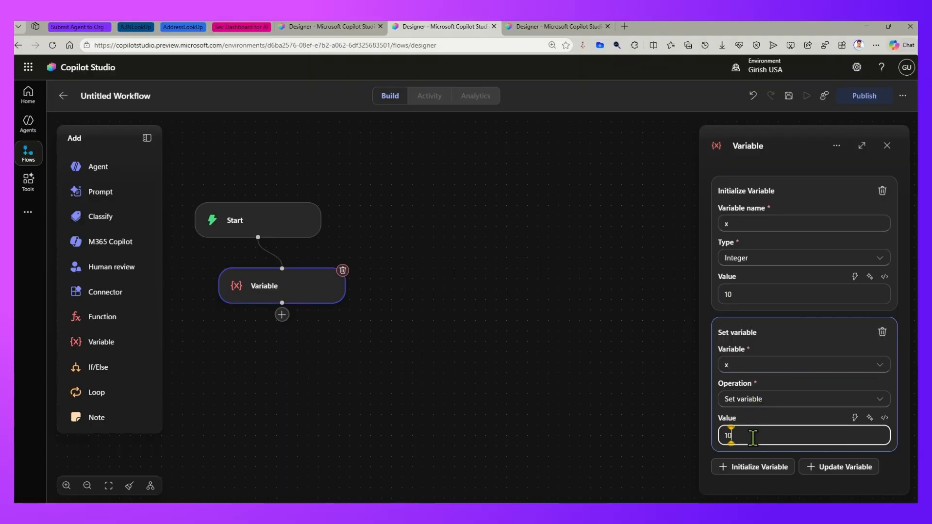
left_click(592, 327)
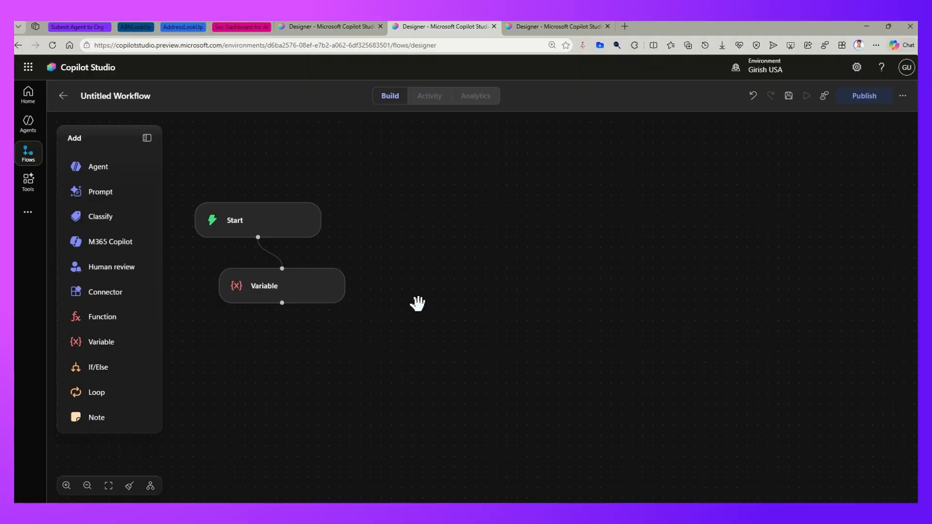
left_click(302, 288)
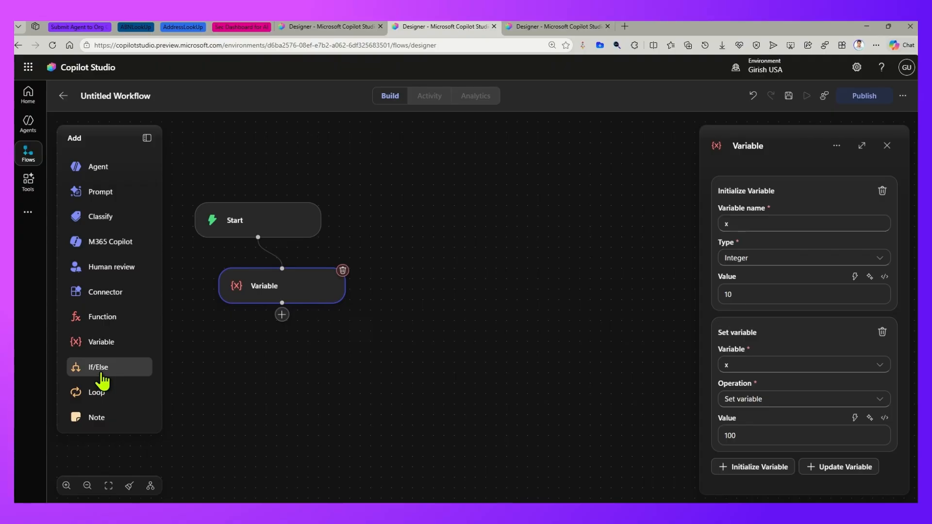
- Add an If/Else node after the Variable node and rearrange the three nodes on the canvas
left_click_drag(102, 382, 493, 360)
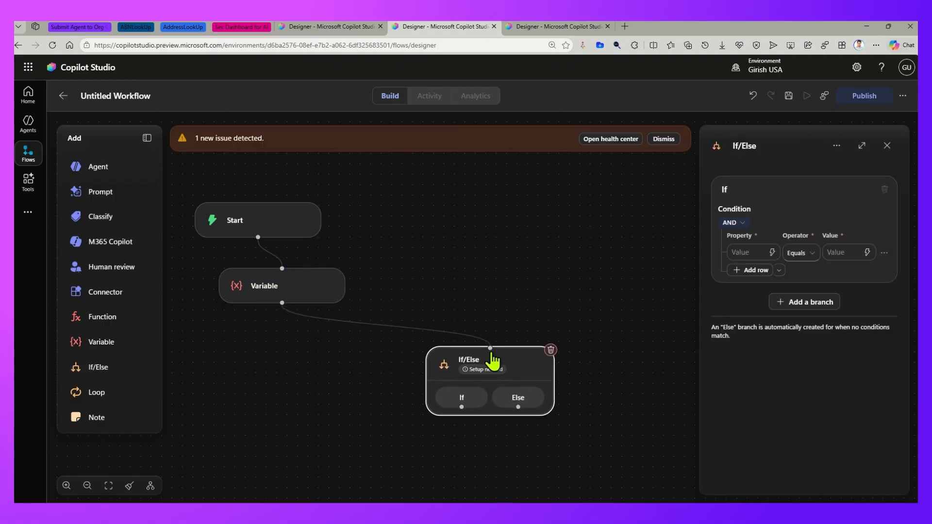
left_click_drag(301, 223, 287, 213)
left_click_drag(306, 266, 312, 247)
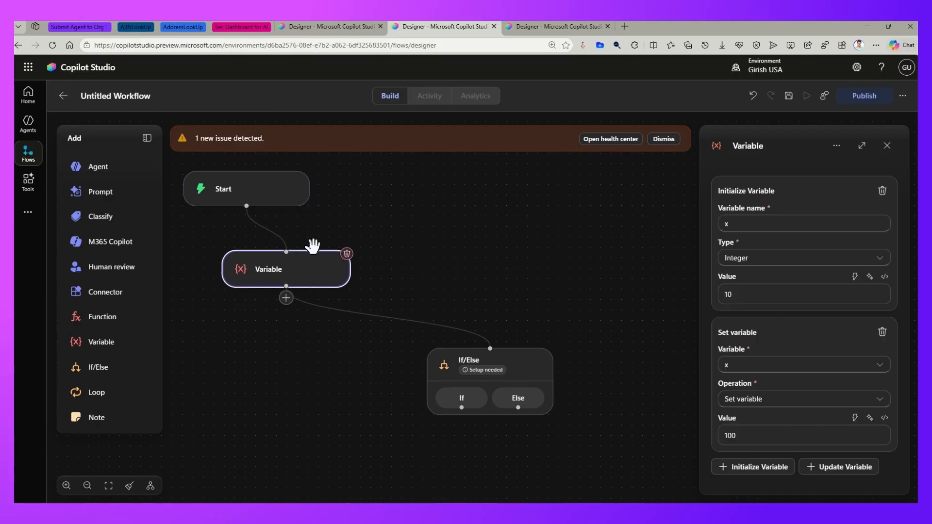
left_click_drag(502, 364, 478, 327)
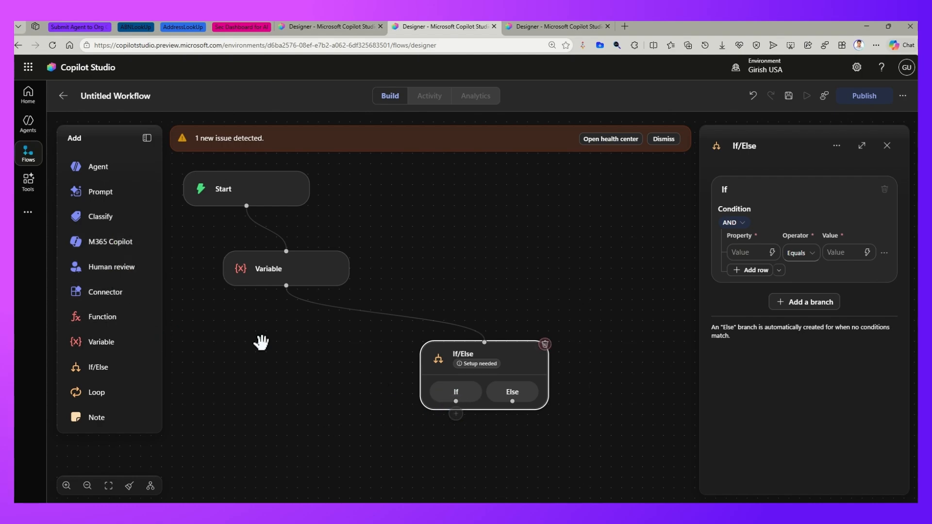
- Add a Compose connector action to the If branch, reposition it below the If/Else node, and set its input to Hello
left_click(110, 292)
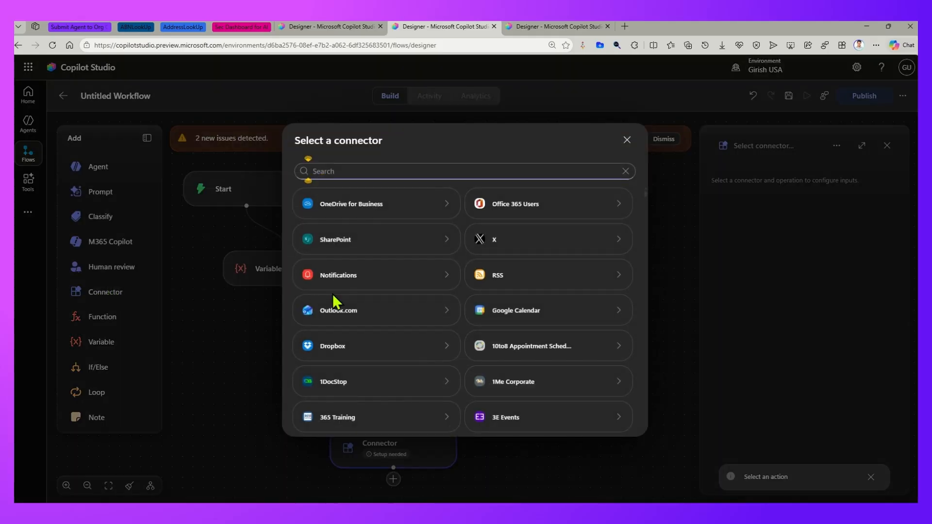
type("compose")
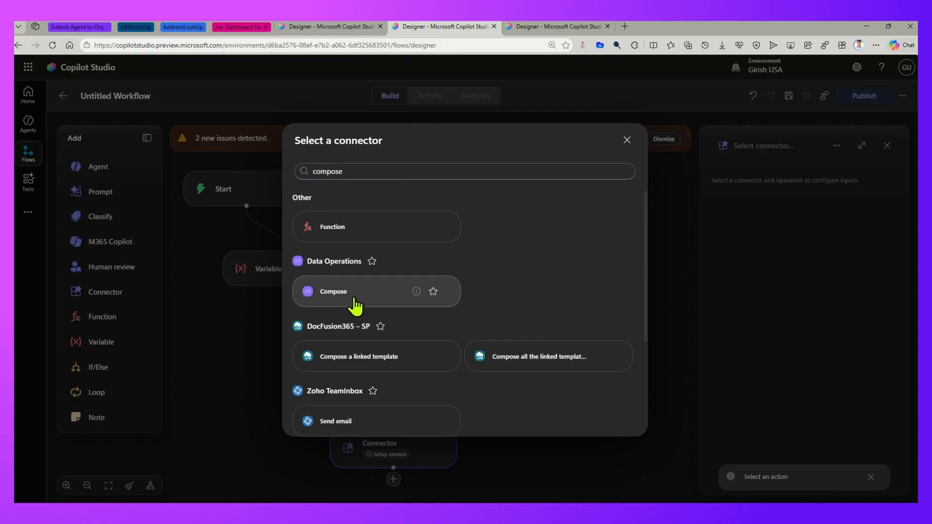
left_click(417, 302)
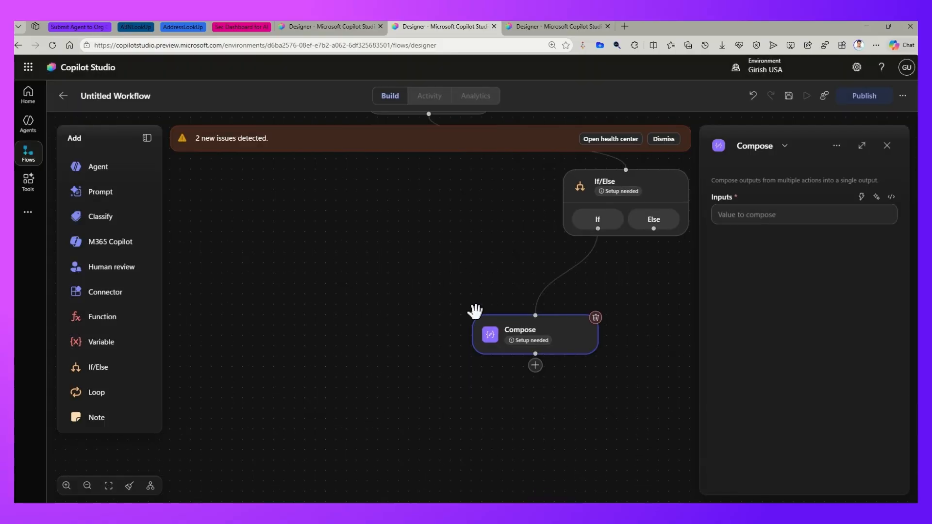
left_click_drag(550, 344, 494, 326)
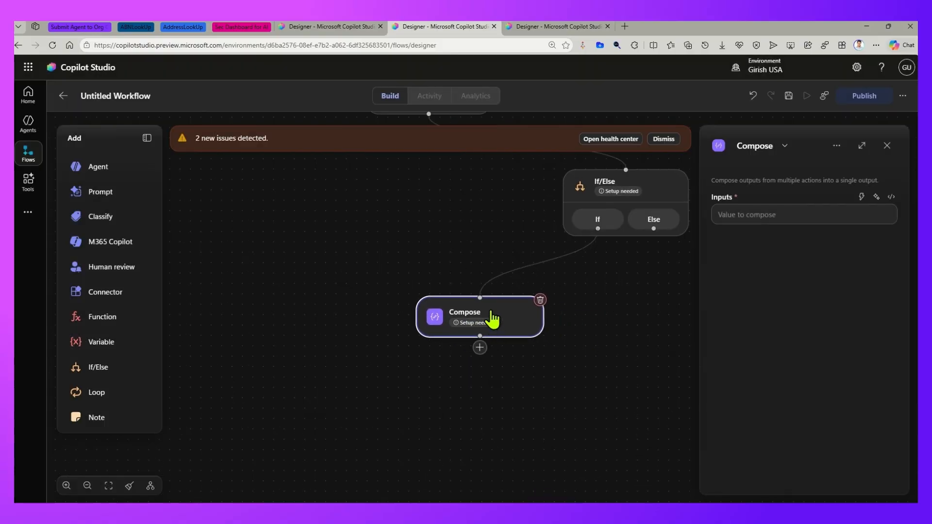
left_click(775, 214)
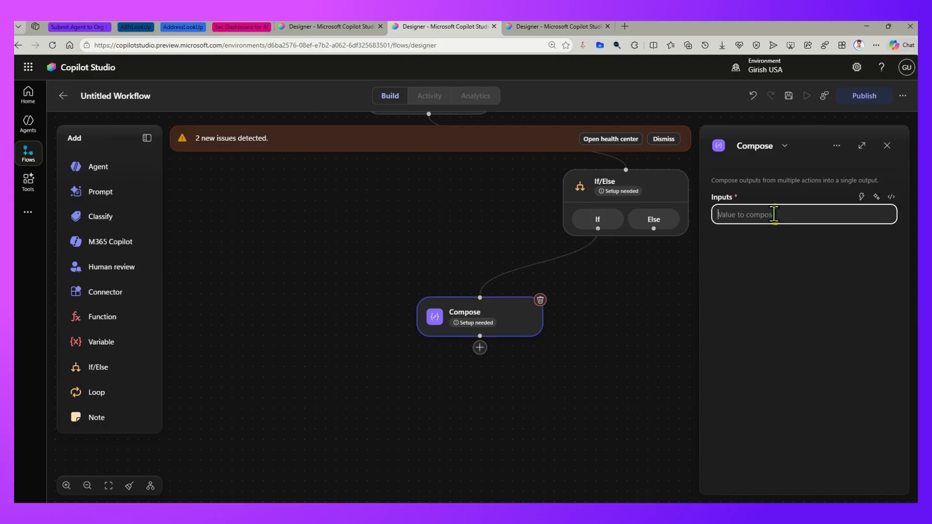
type("Hello")
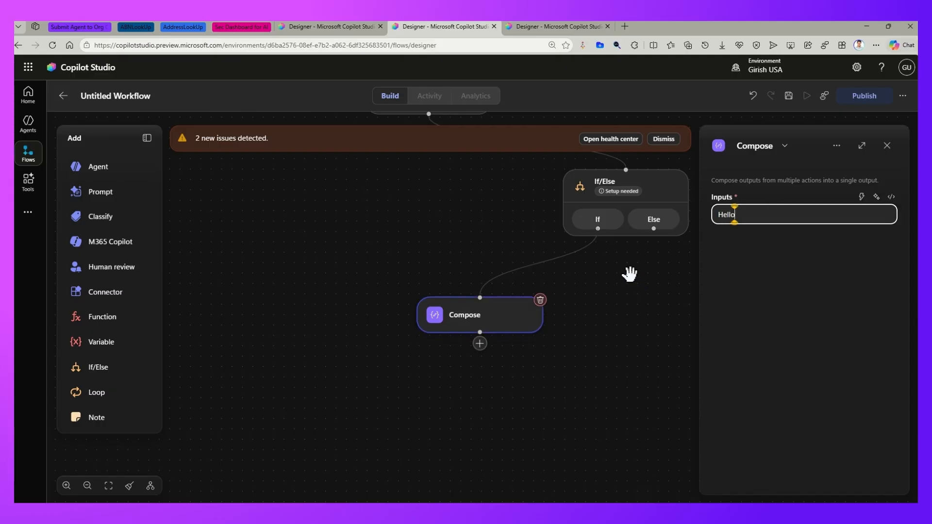
left_click(612, 334)
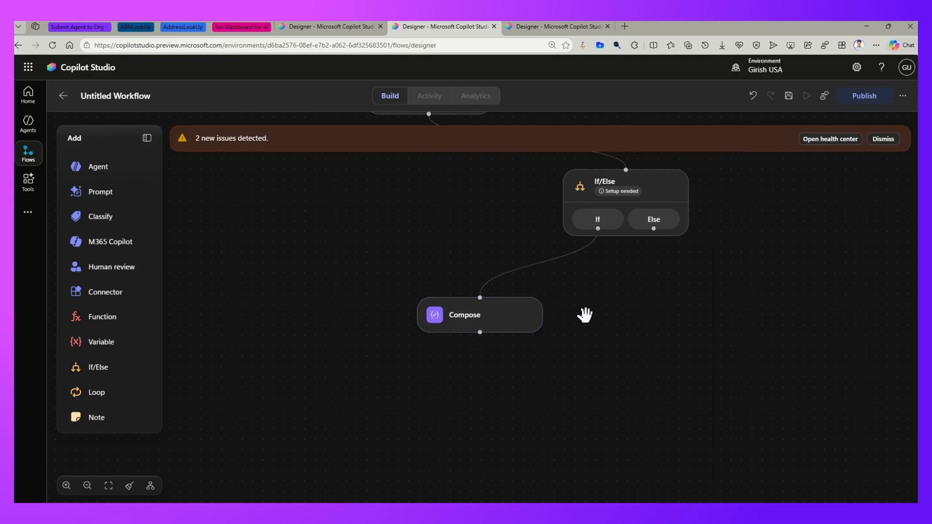
- Duplicate the Compose node, then each newest copy in turn, to create four extra Compose nodes
right_click(500, 327)
left_click(534, 384)
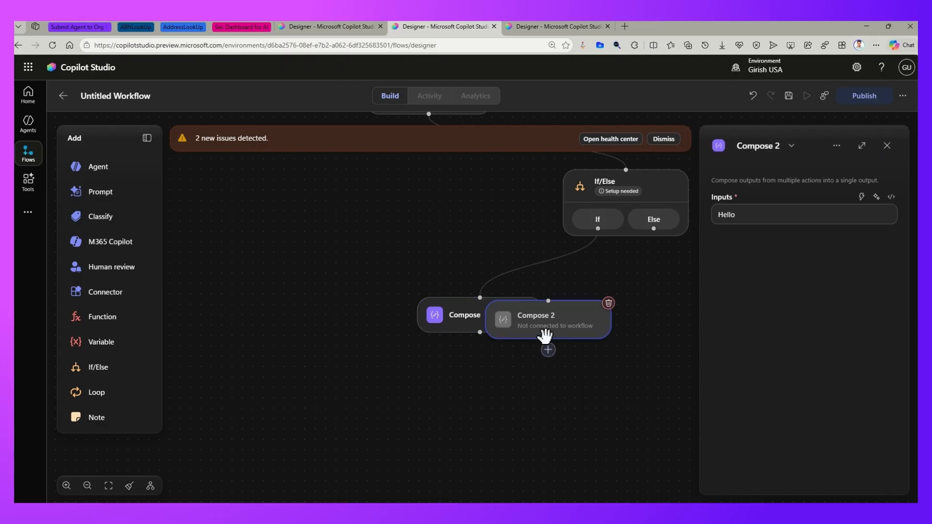
right_click(552, 322)
left_click(587, 380)
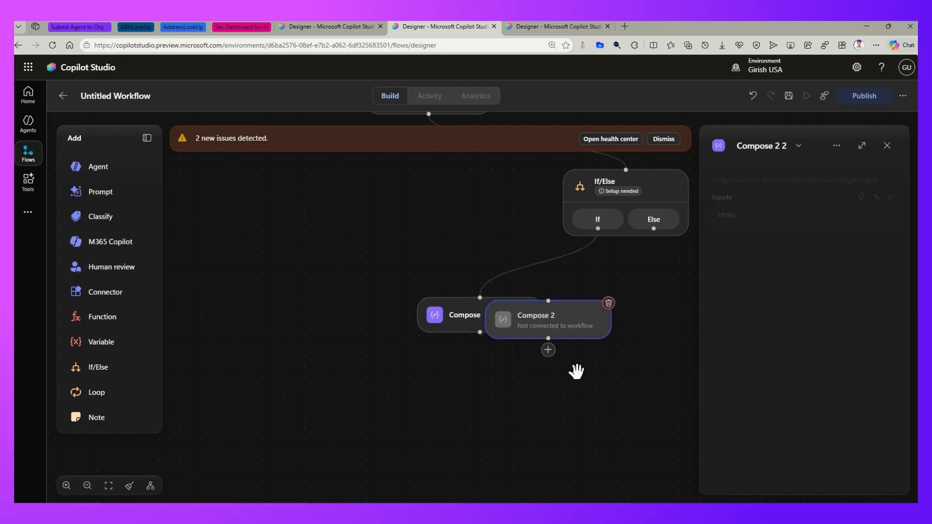
right_click(566, 335)
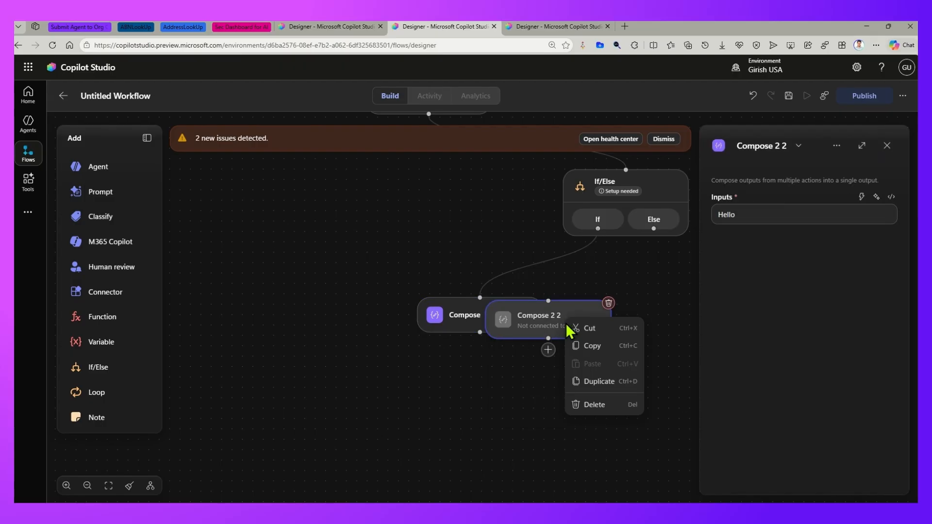
left_click(607, 383)
right_click(598, 333)
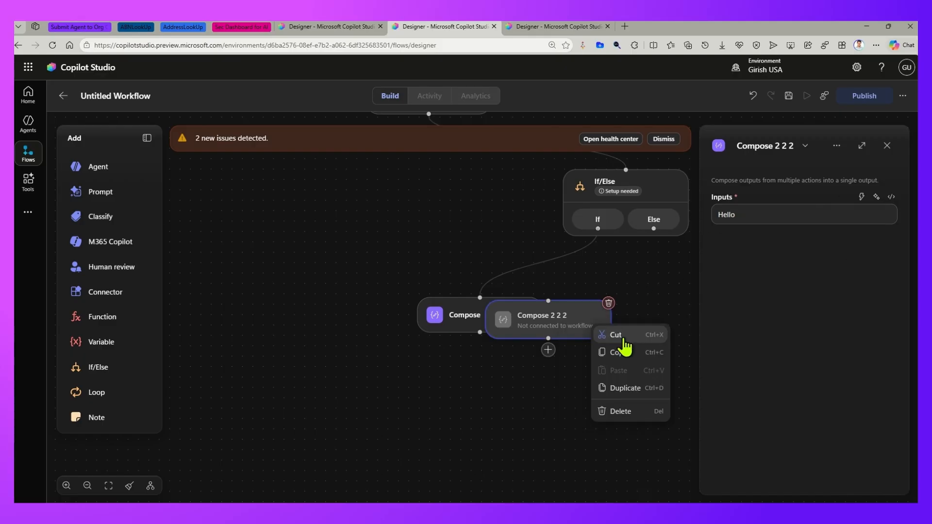
left_click(624, 384)
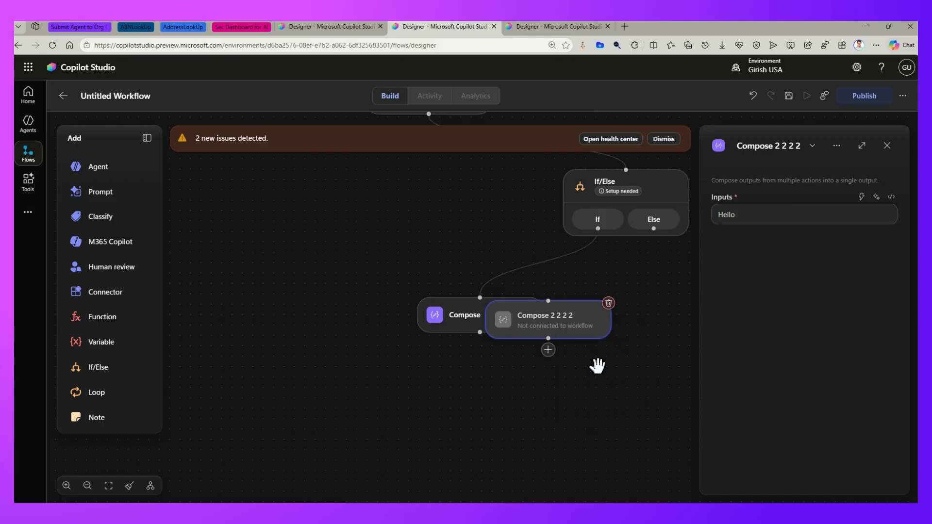
left_click(887, 145)
- Spread the original Compose node and its four overlapping copies apart across the canvas
left_click_drag(599, 328, 836, 369)
left_click_drag(554, 332, 652, 412)
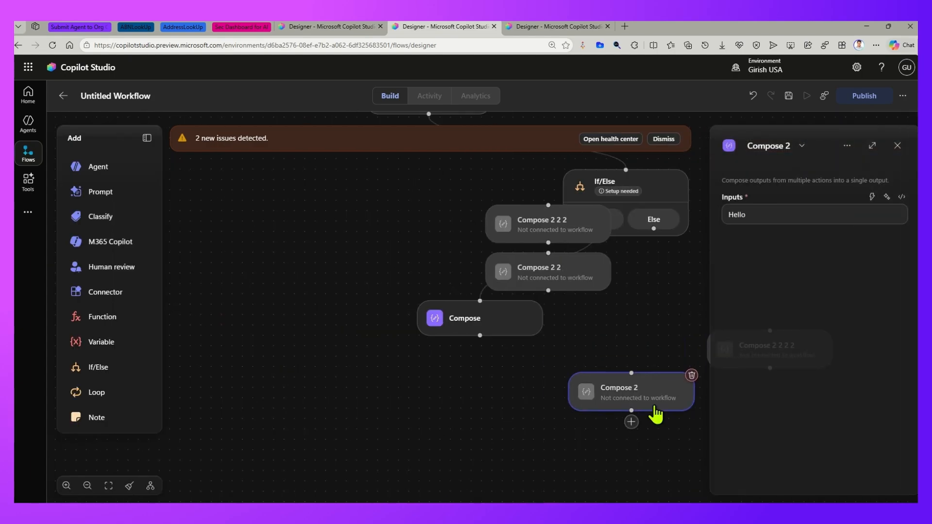
left_click_drag(456, 325, 296, 374)
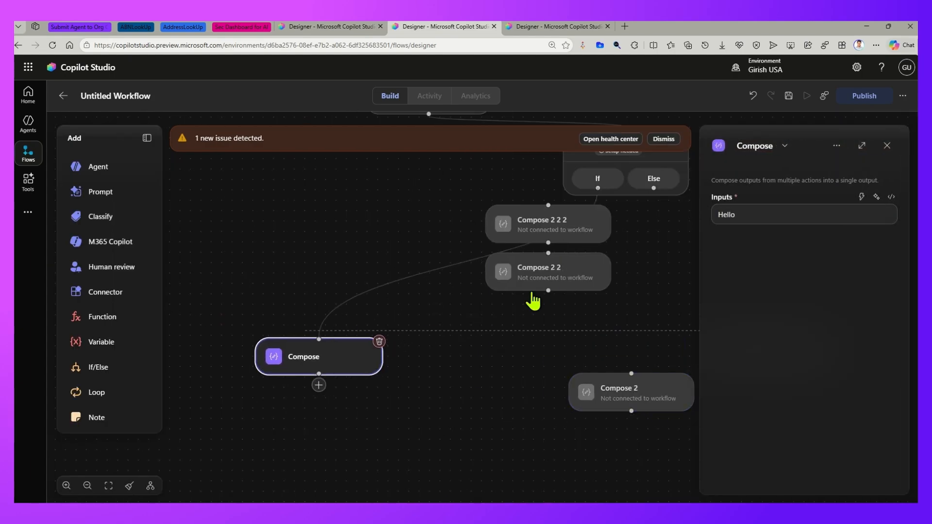
left_click_drag(538, 279, 518, 294)
left_click_drag(558, 230, 519, 410)
left_click(520, 348)
key("Delete")
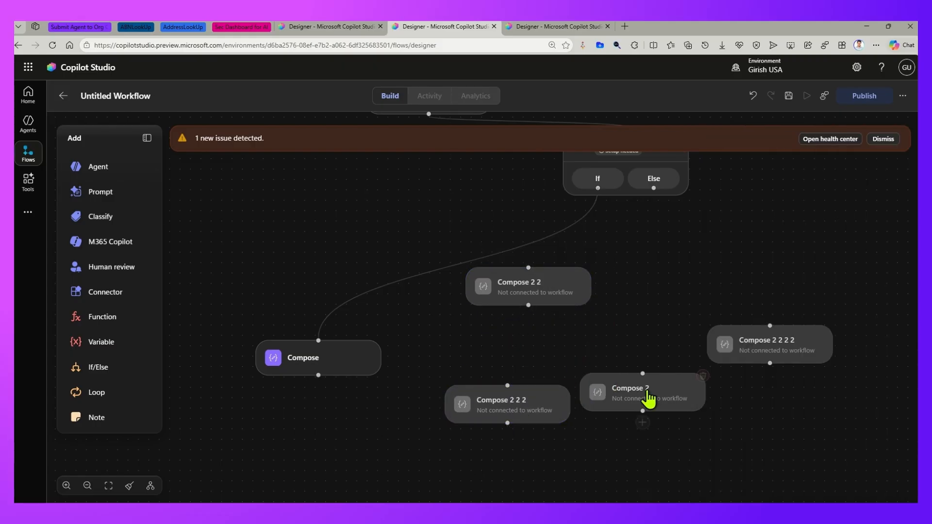
left_click_drag(676, 410, 518, 409)
left_click_drag(650, 302, 573, 354)
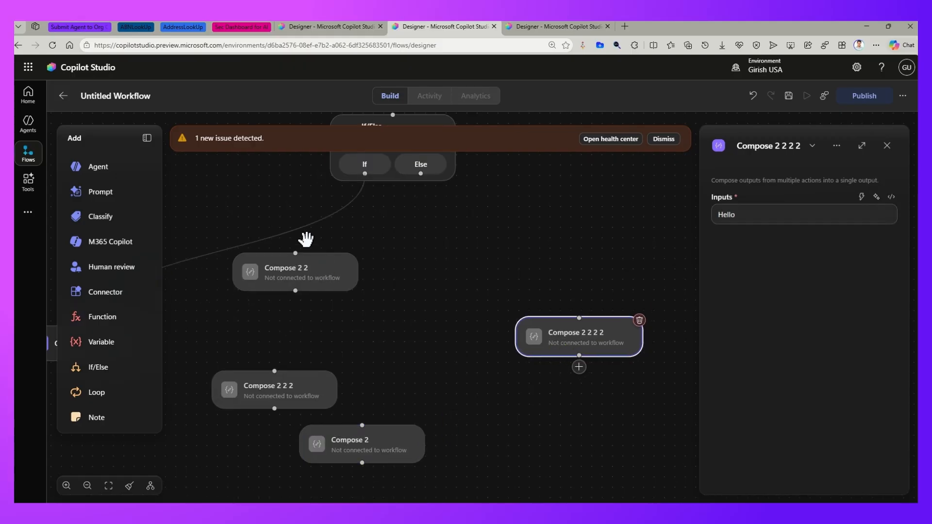
- Set the input of Compose 2 2 to XX and the input of Compose 2 2 2 to YYY
left_click(327, 274)
double_click(740, 214)
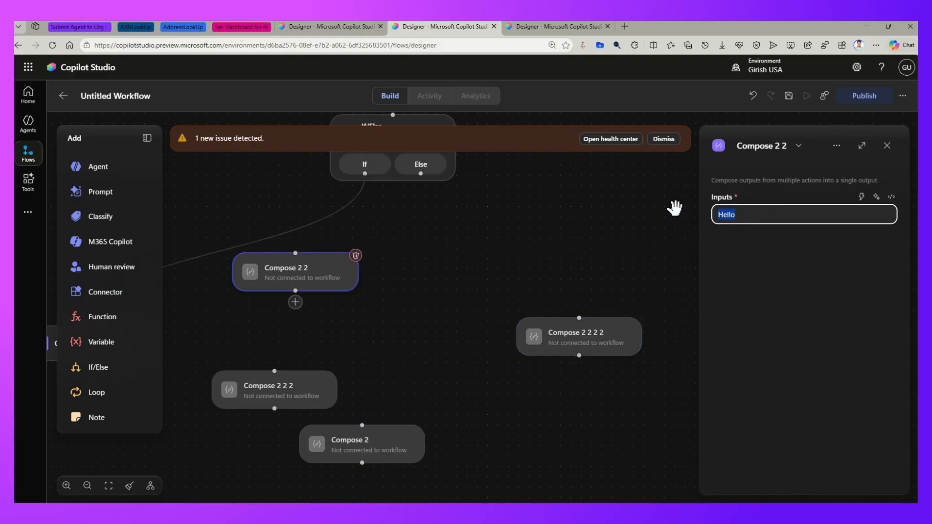
left_click(308, 401)
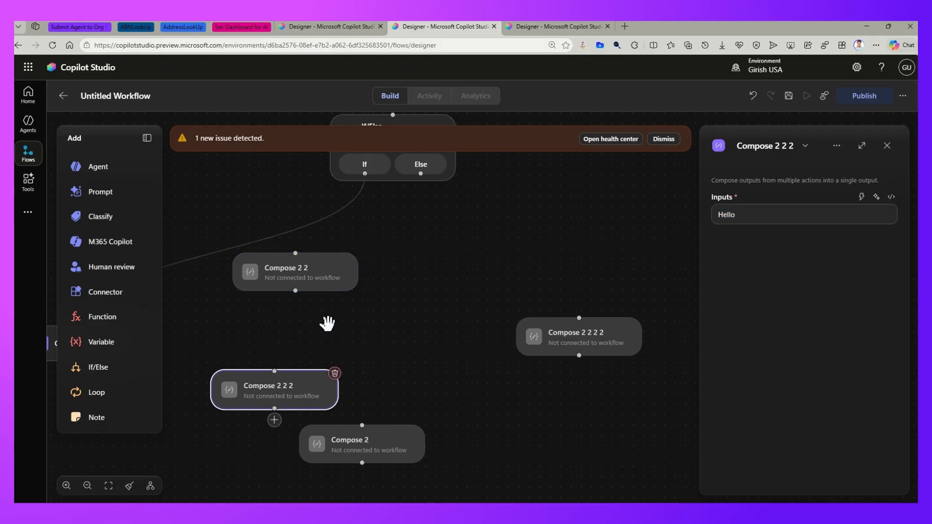
left_click(319, 287)
left_click(744, 213)
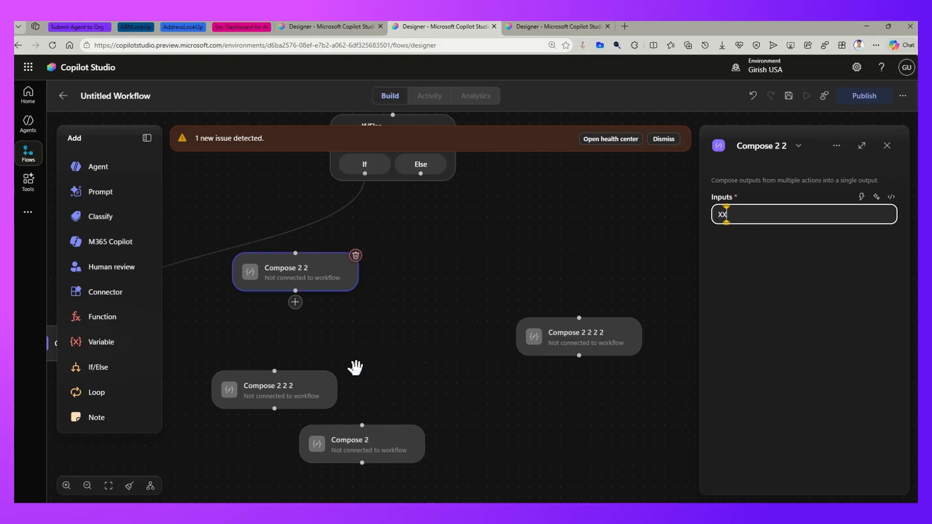
left_click(311, 394)
double_click(744, 214)
type("YYY")
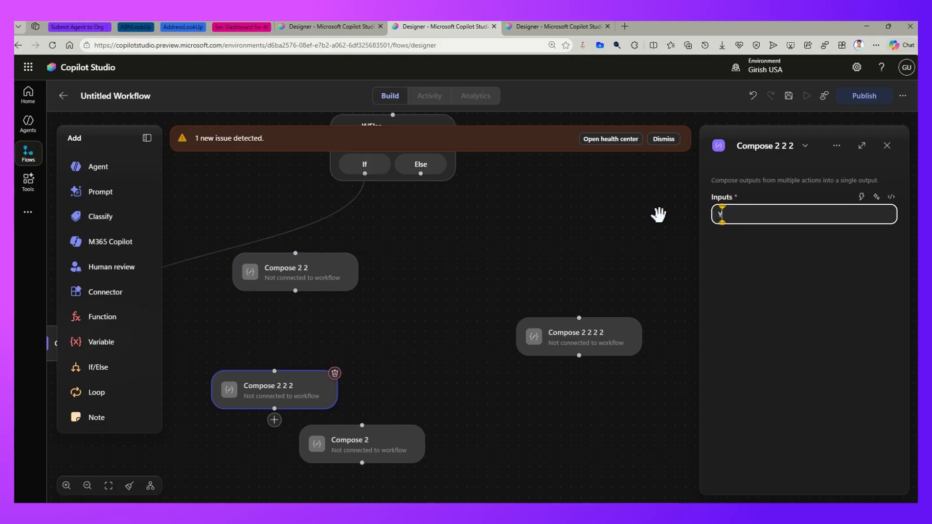
- Set the input of Compose 2 to ZZ and the input of Compose 2 2 2 2 to PPP
left_click(367, 458)
left_click_drag(736, 216, 653, 221)
type("ZZ")
left_click(614, 341)
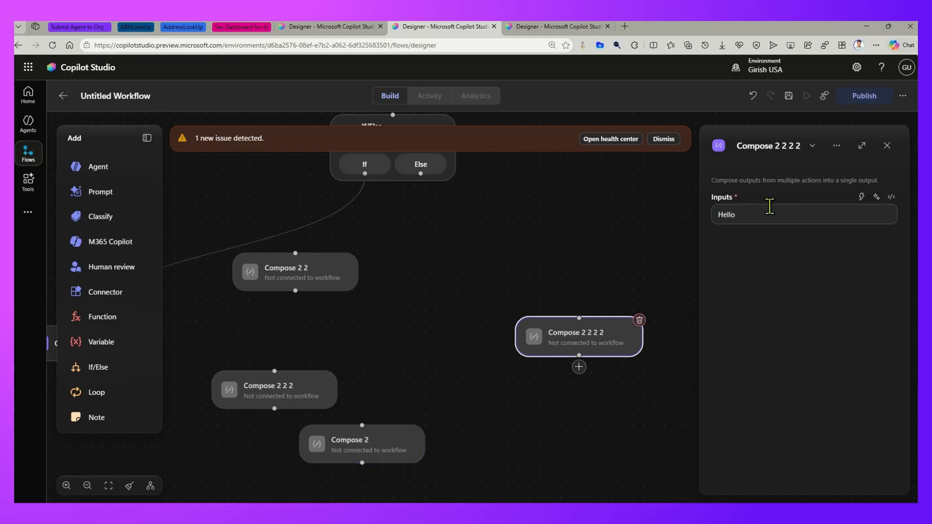
left_click_drag(770, 212, 659, 212)
type("PPP")
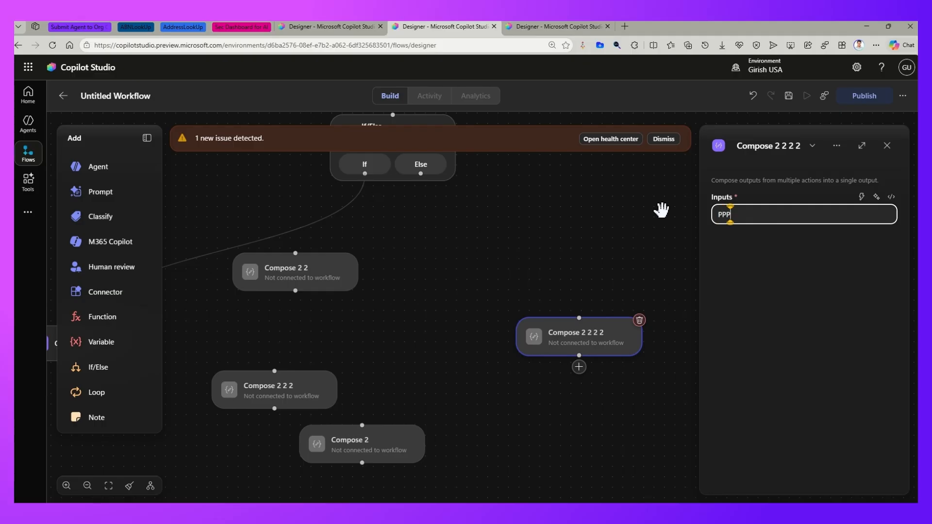
- Tidy up the workflow in a horizontal layout and dismiss the issue notification
left_click(129, 486)
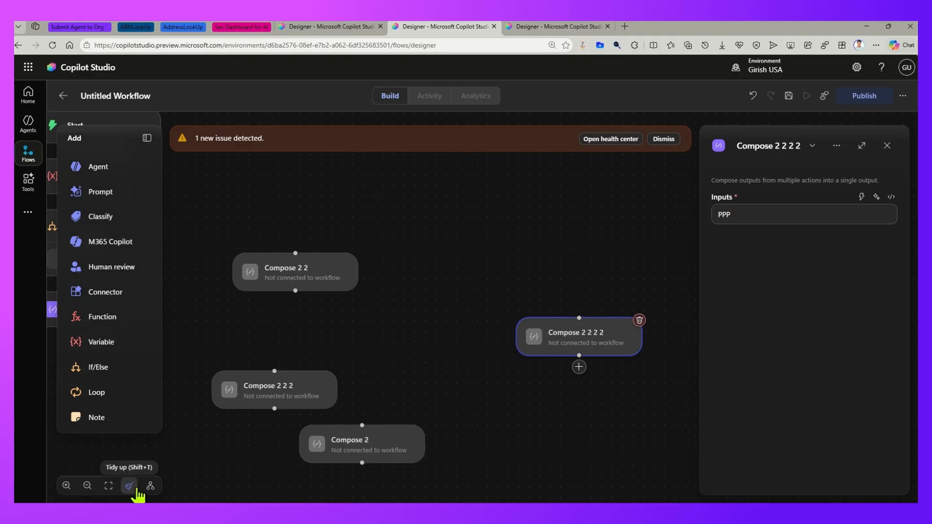
left_click(150, 486)
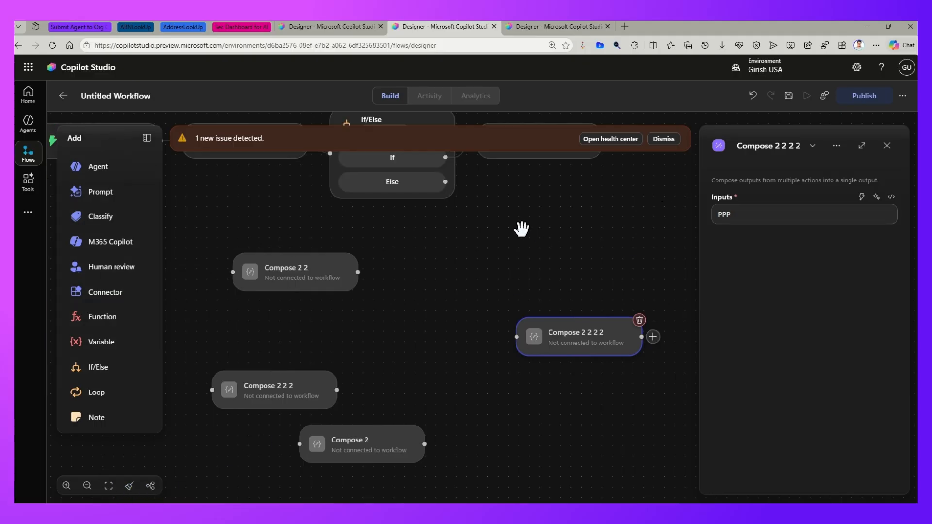
left_click(664, 139)
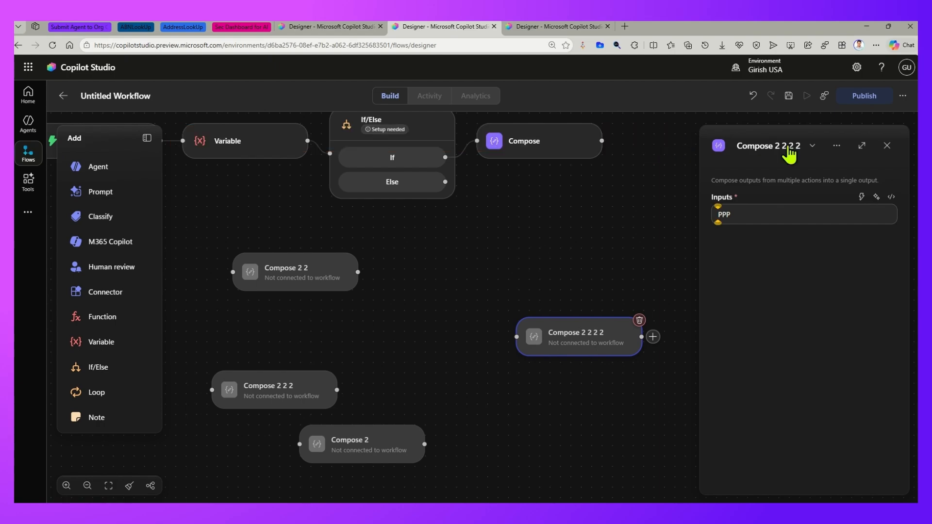
left_click(888, 147)
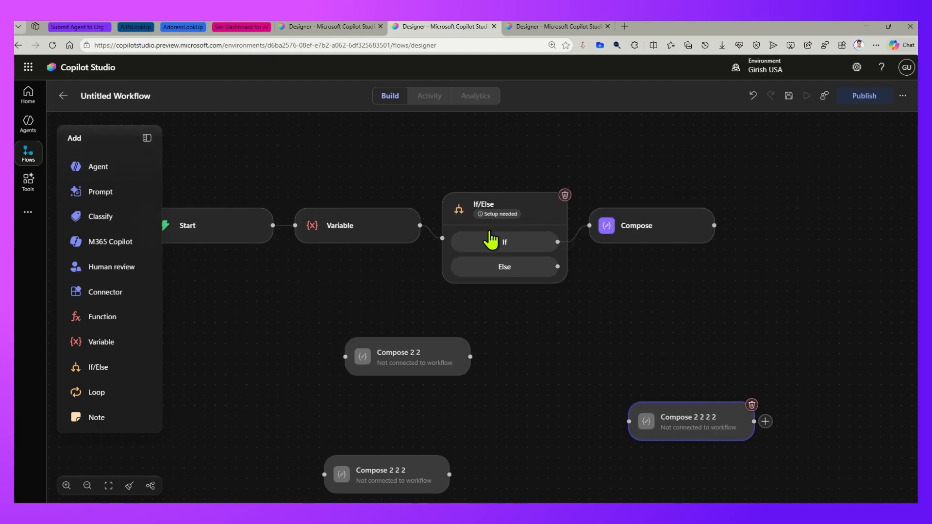
- Reposition the Compose nodes and connect Compose 2 2 to the Else branch of the If/Else node
left_click_drag(384, 360, 304, 393)
left_click(353, 470)
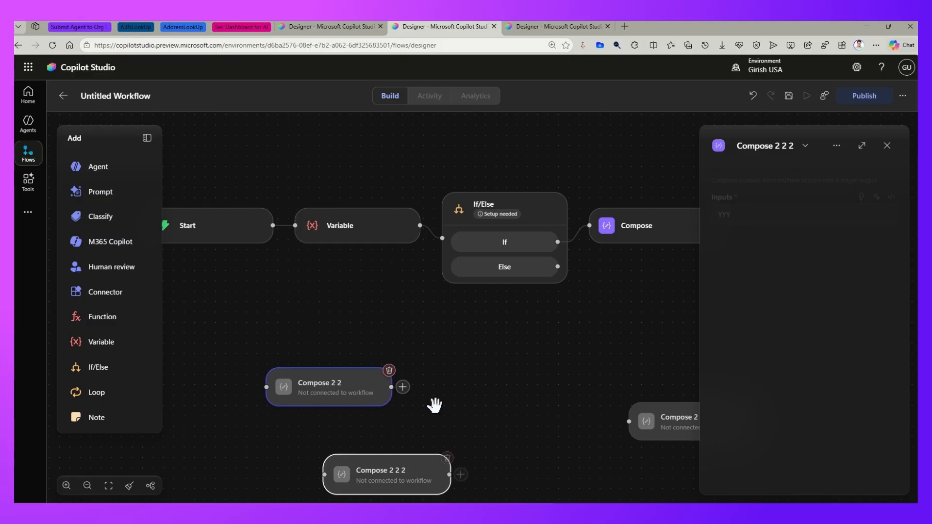
left_click(888, 146)
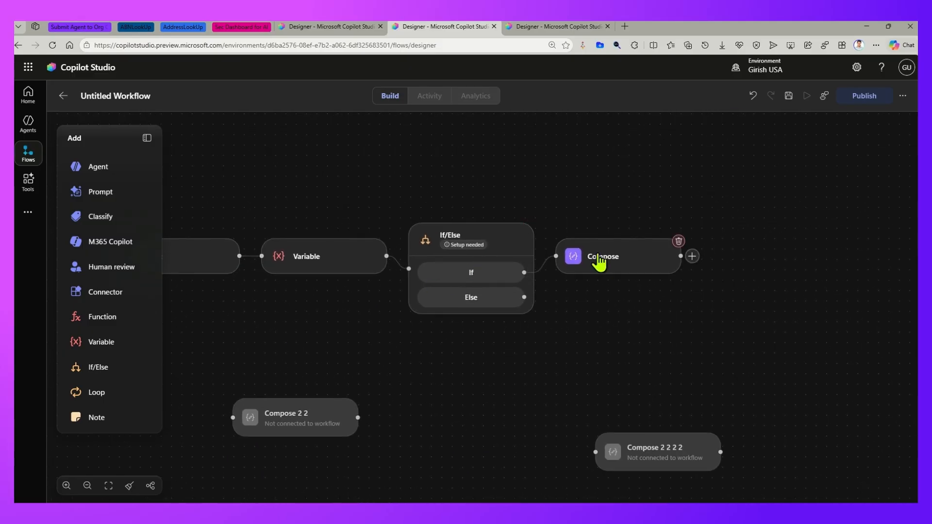
left_click(605, 265)
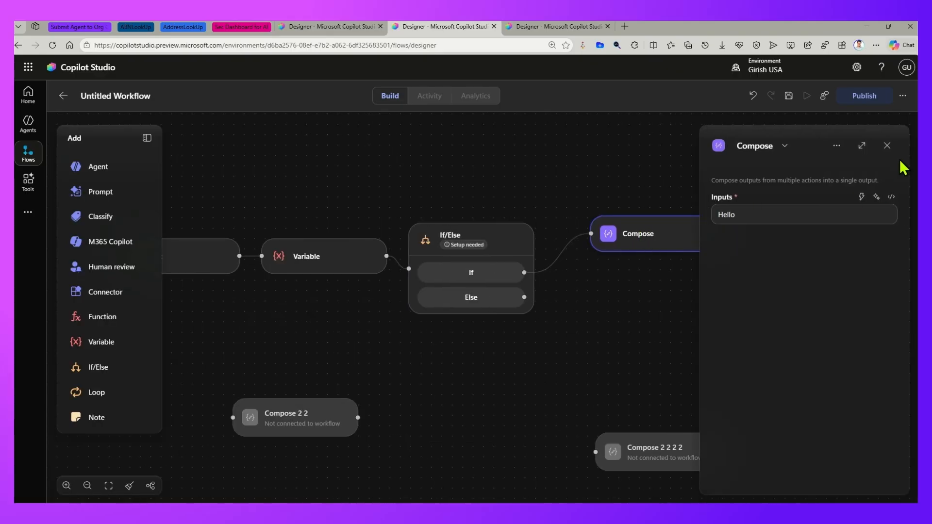
left_click(887, 145)
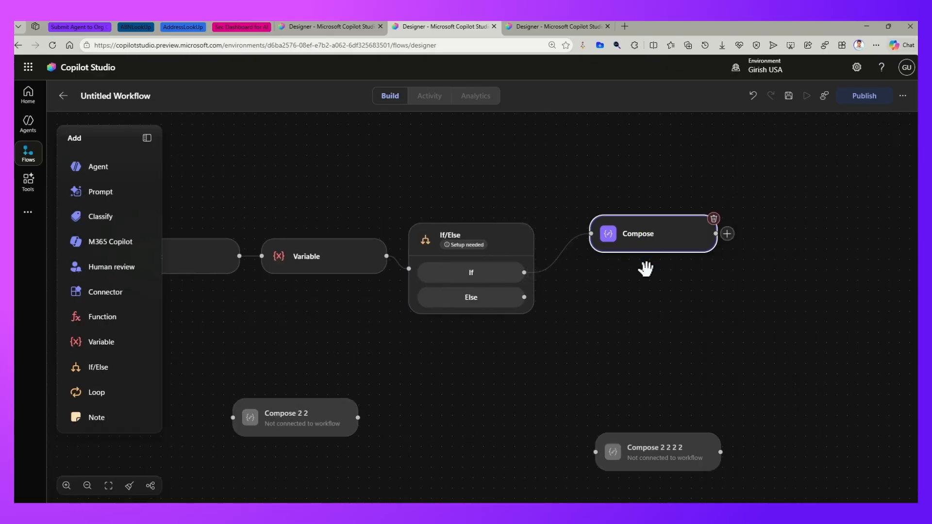
left_click_drag(370, 416, 684, 316)
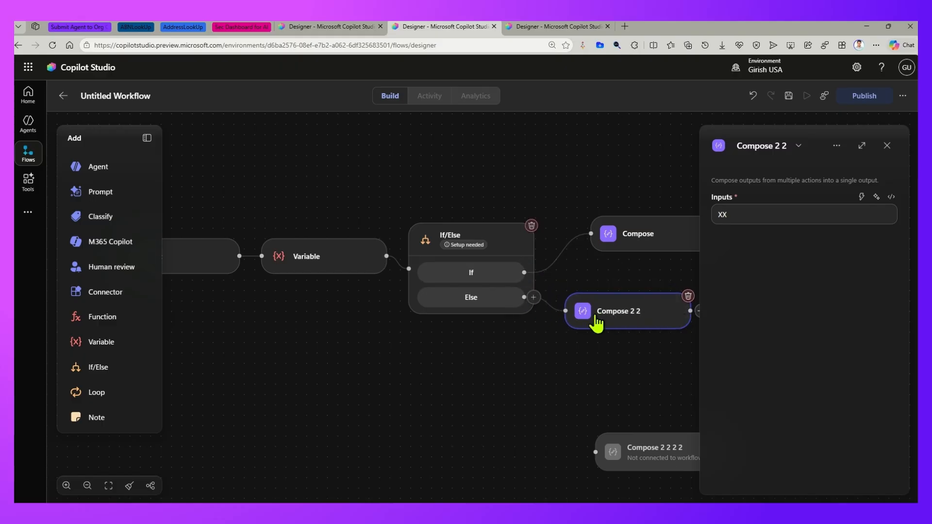
- Rename the Variable node to X
left_click(511, 241)
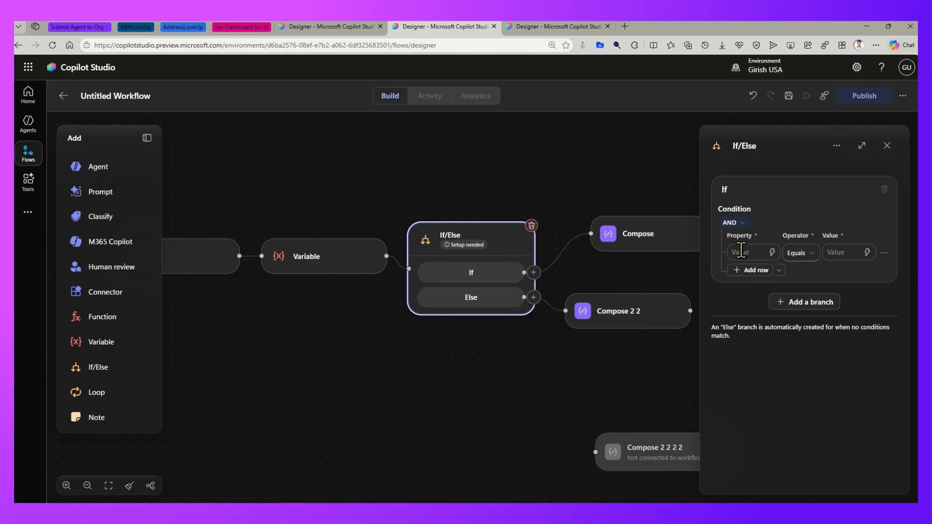
left_click(306, 260)
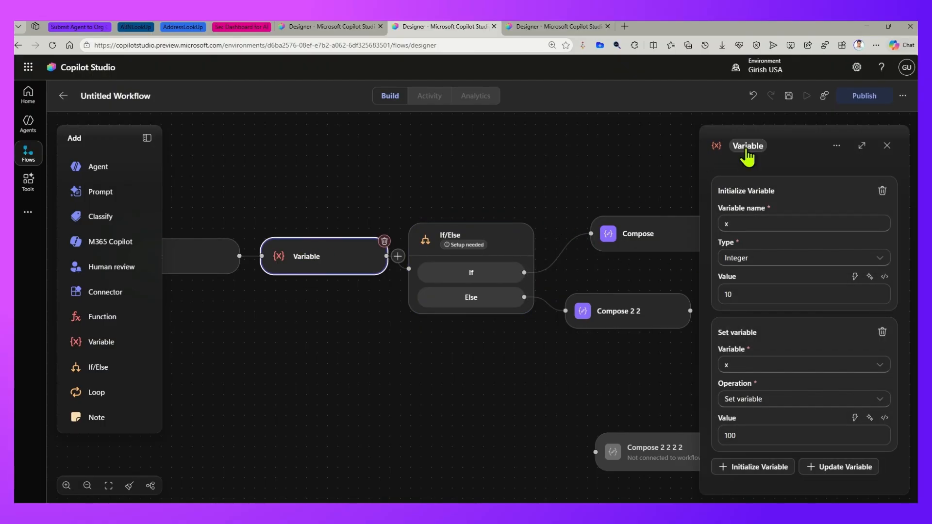
left_click(762, 146)
type("x")
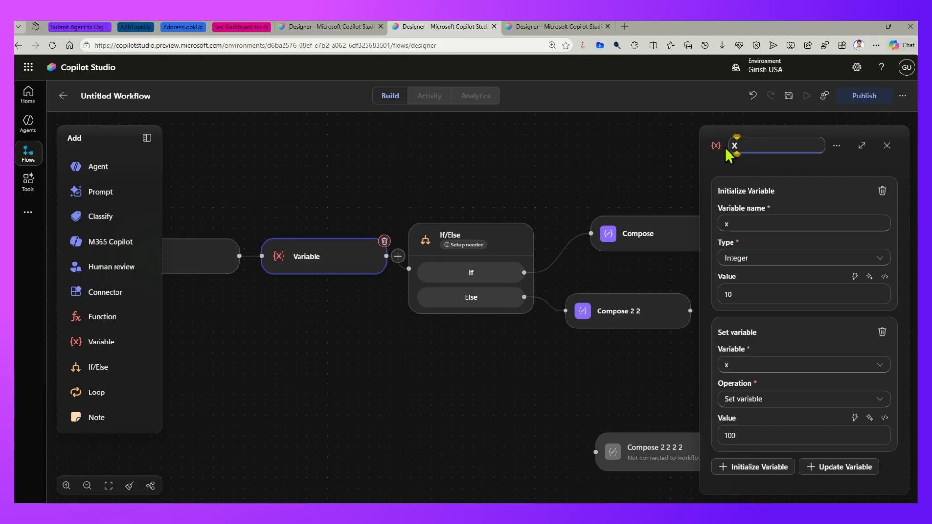
left_click(573, 163)
left_click(365, 265)
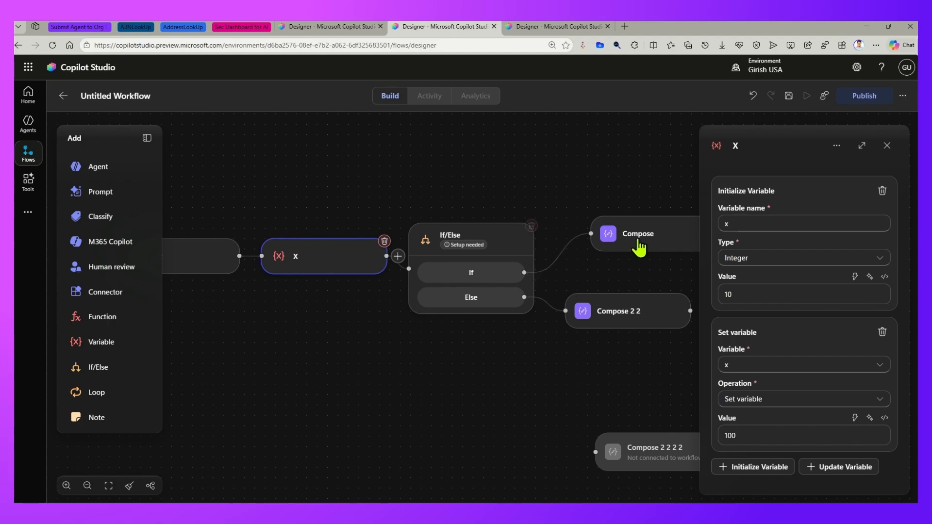
- Set the If/Else node's If condition to variable x Equals 320
left_click(498, 277)
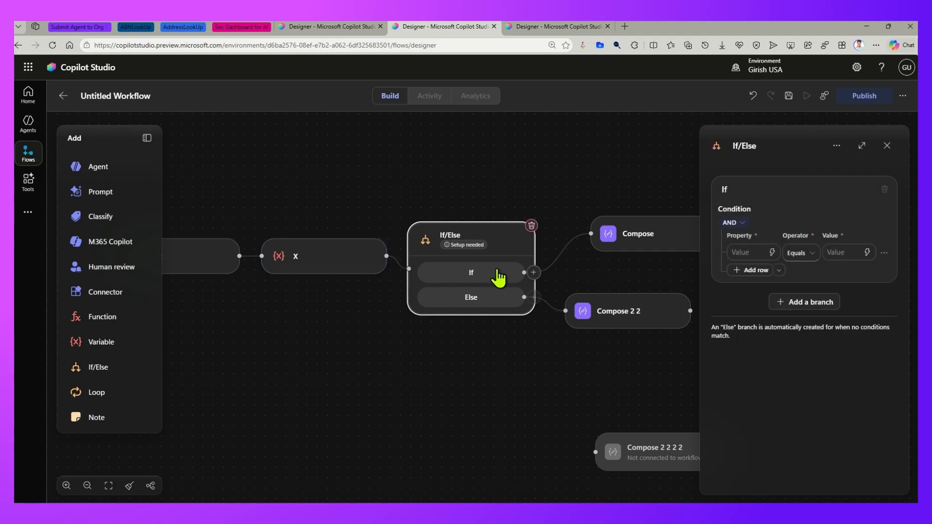
left_click(772, 252)
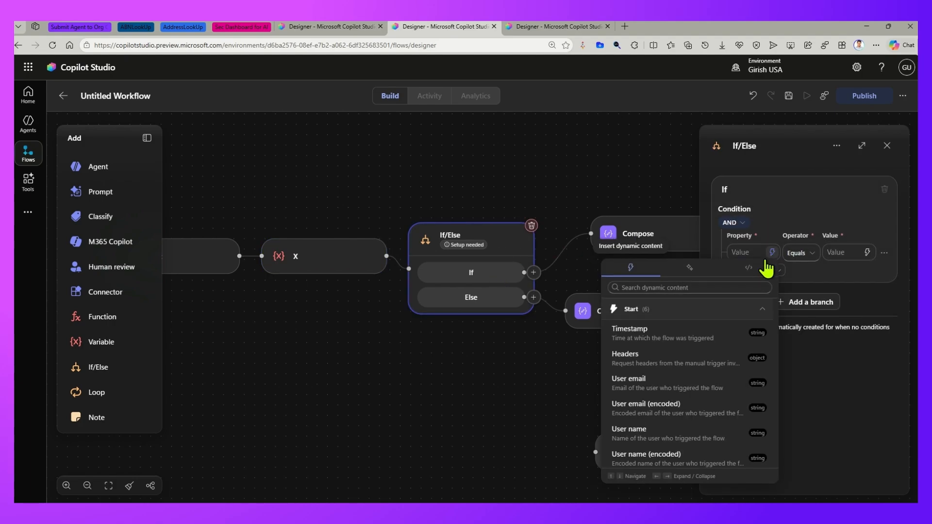
scroll(699, 369, "down", 2)
left_click(668, 463)
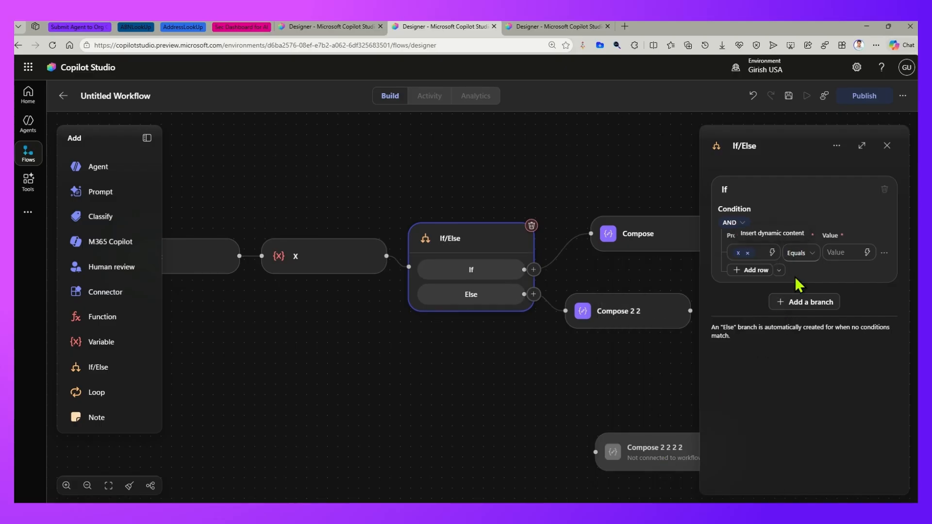
left_click(831, 252)
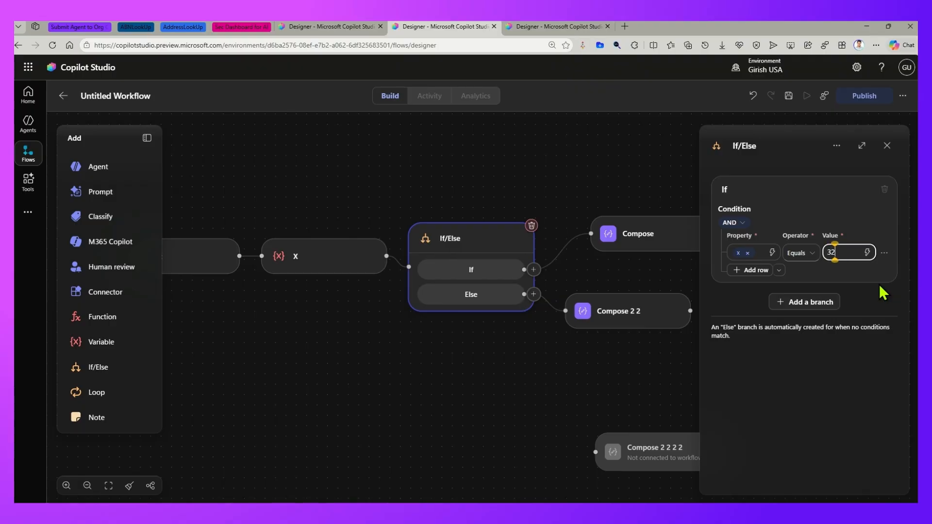
- Review the settings of the two connected Compose nodes, the X variable node and the If/Else condition
left_click(643, 240)
left_click(464, 413)
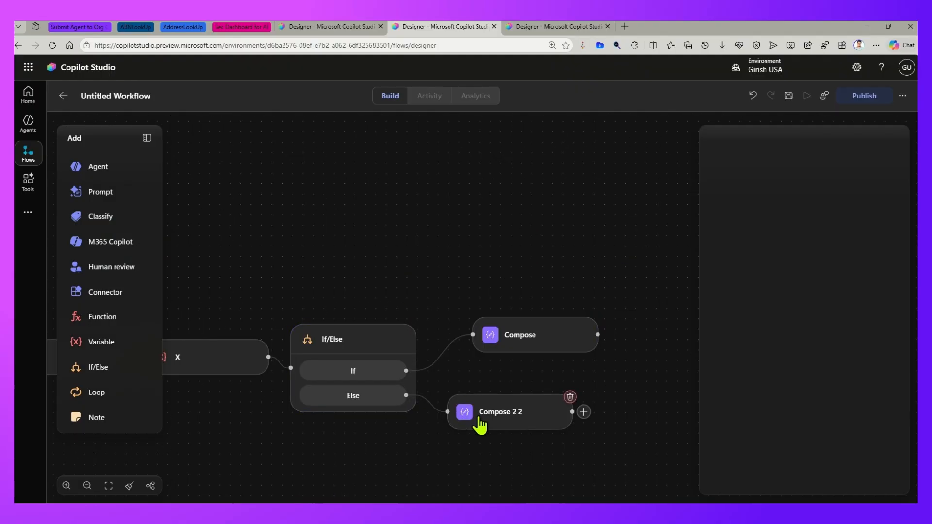
scroll(515, 389, "down", 3)
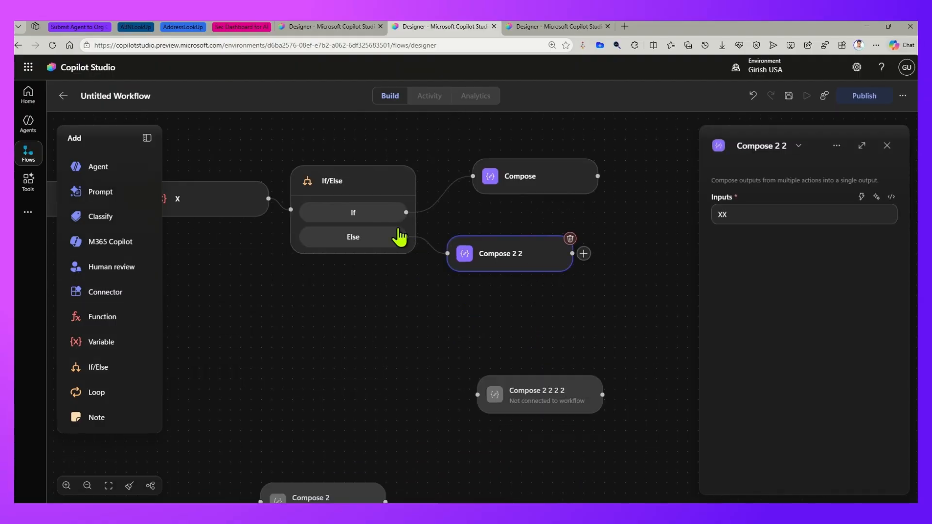
left_click(372, 188)
left_click(215, 217)
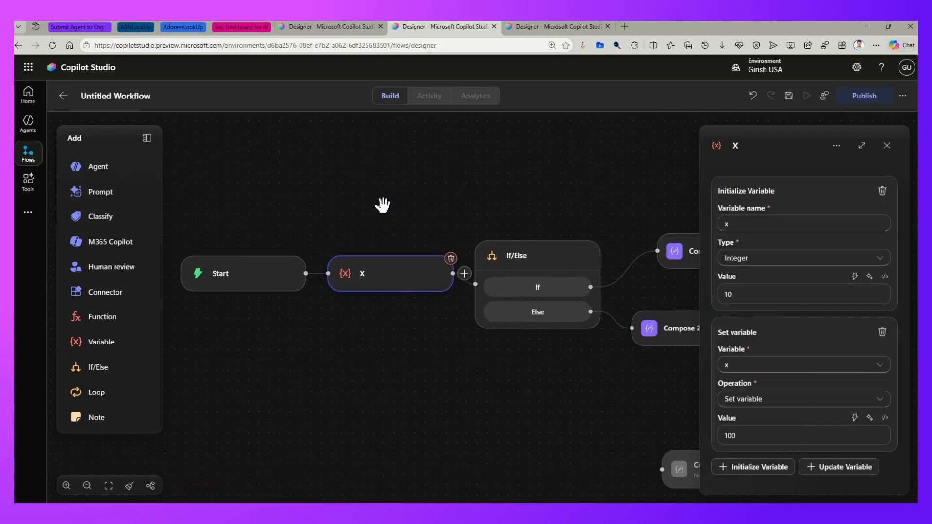
left_click(558, 272)
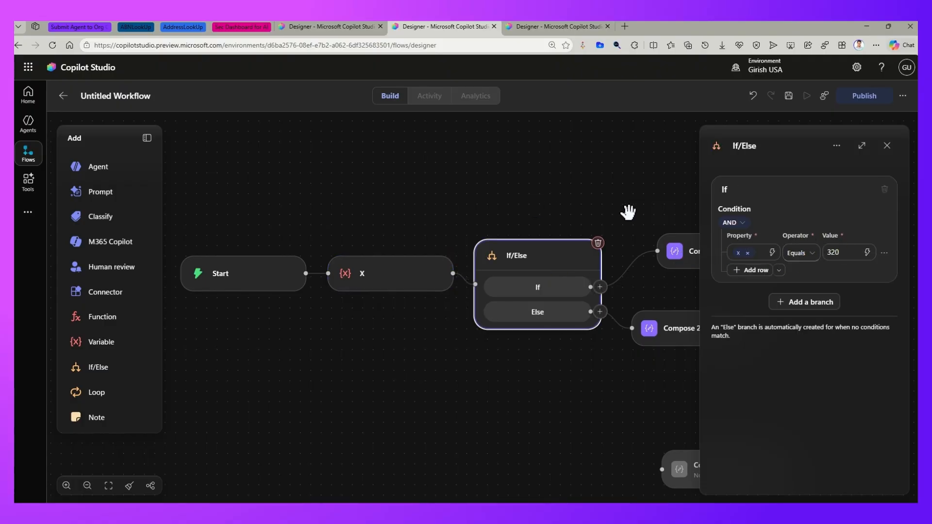
- Add three more branches to the If/Else node
left_click_drag(559, 184, 537, 173)
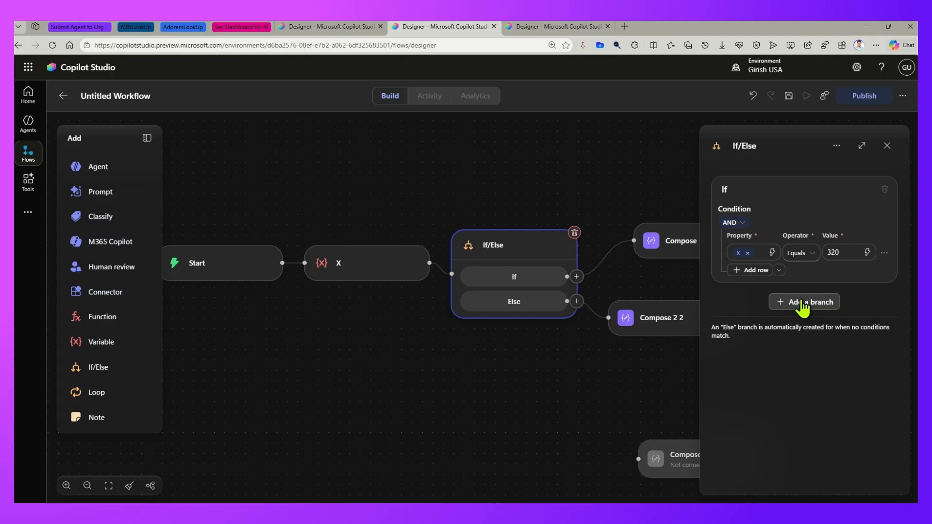
mouse_move(734, 327)
left_mouse_down()
mouse_move(865, 327)
mouse_move(721, 335)
left_mouse_up()
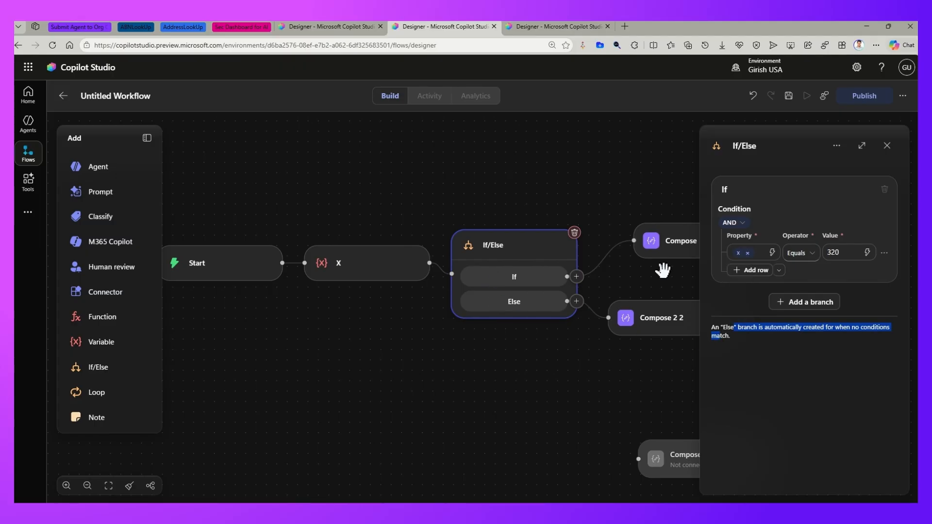
left_click(800, 305)
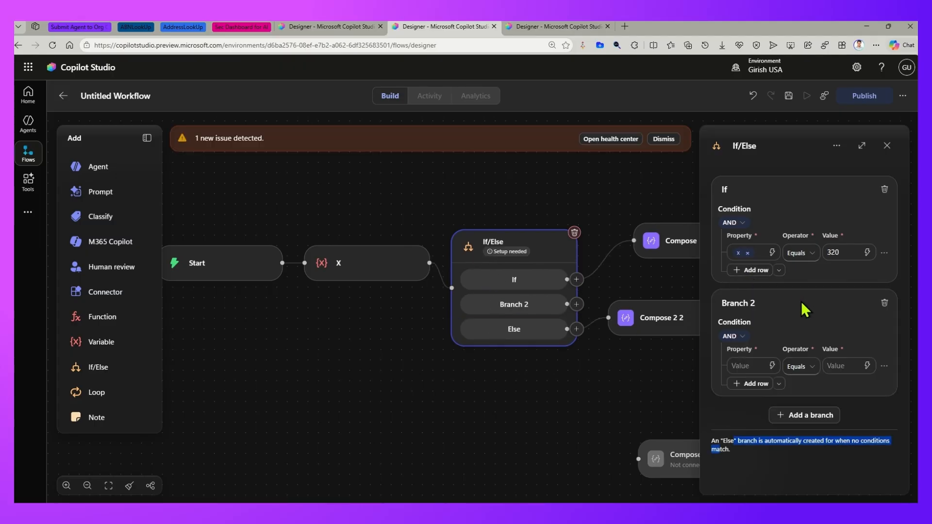
left_click(825, 416)
scroll(824, 418, "down", 2)
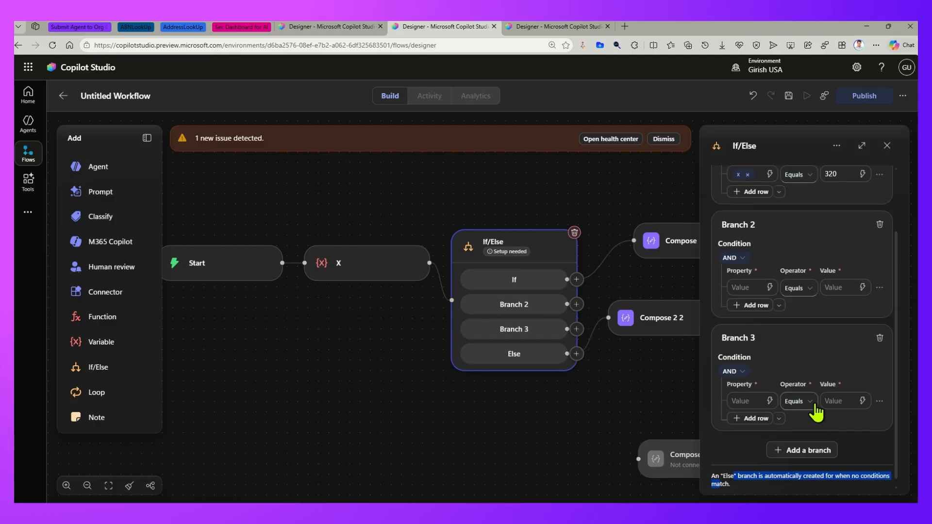
left_click(772, 451)
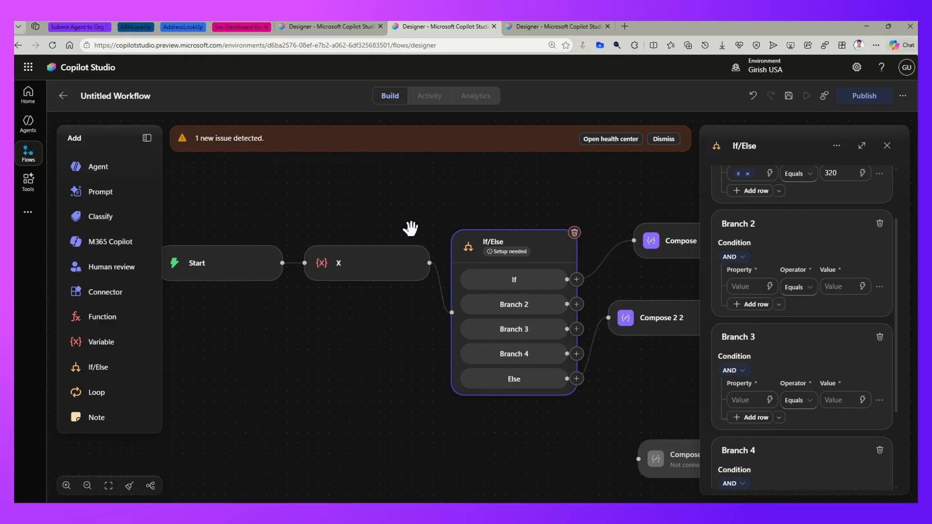
- Rename the If/Else node's If branch to "x=320"
left_click_drag(421, 186, 318, 190)
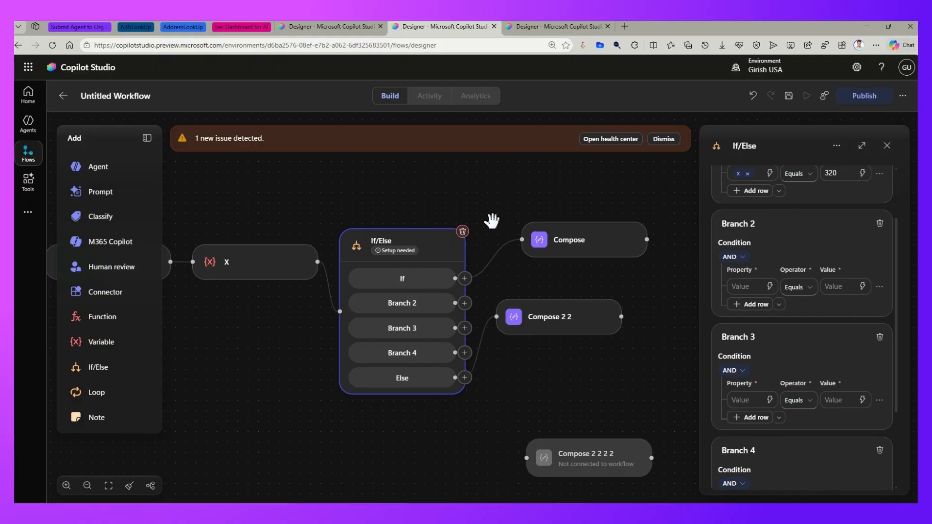
scroll(765, 241, "up", 3)
left_click(725, 189)
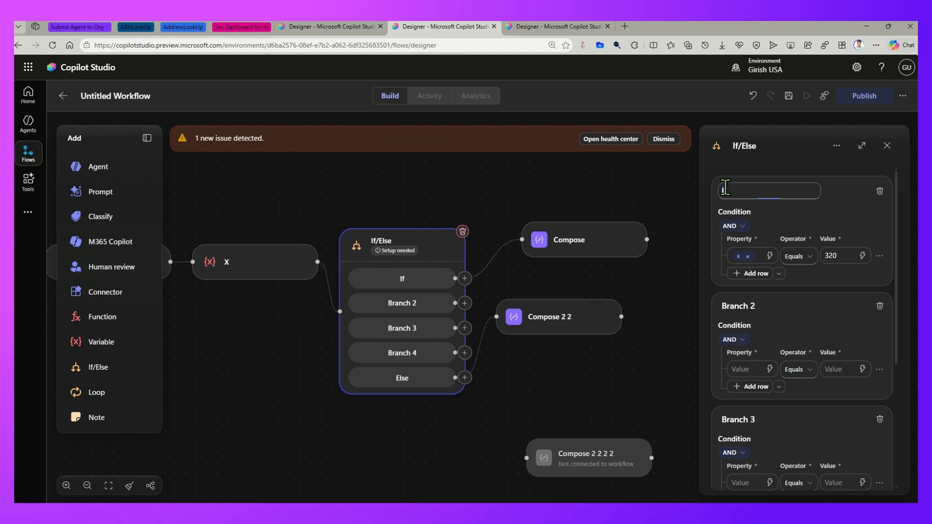
type("x=320")
- Rename Branch 2 to "x between 400 to 500"
left_click(738, 321)
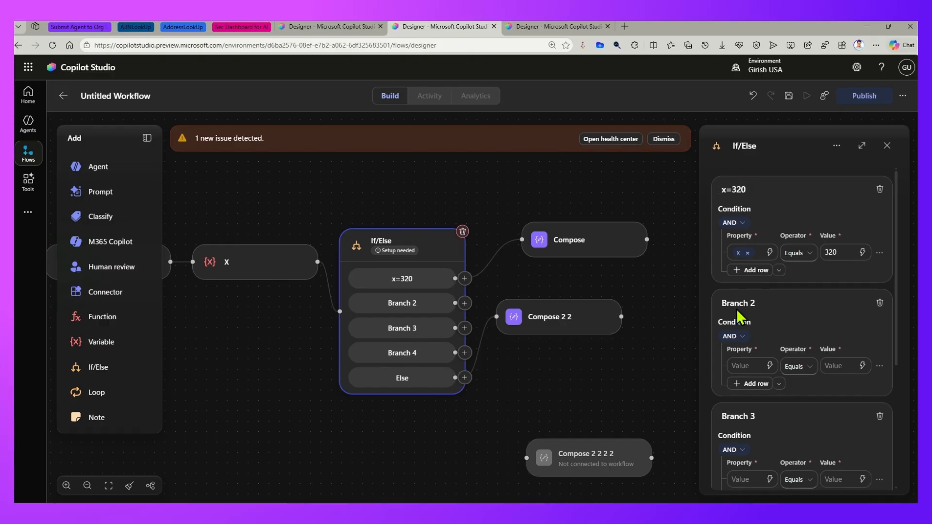
left_click(739, 305)
type("x between 400 to 500")
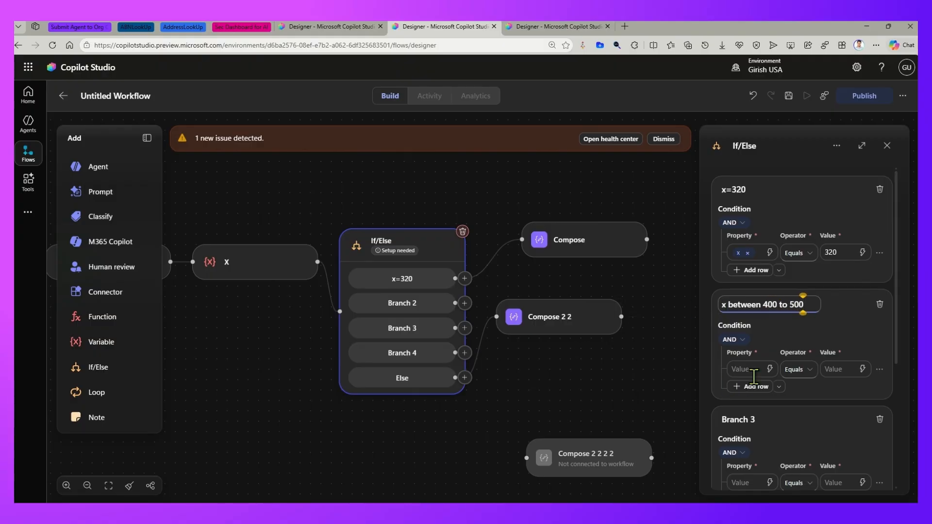
- Set the condition of the "x between 400 to 500" branch to variable x Greater/eq 400
left_click(769, 369)
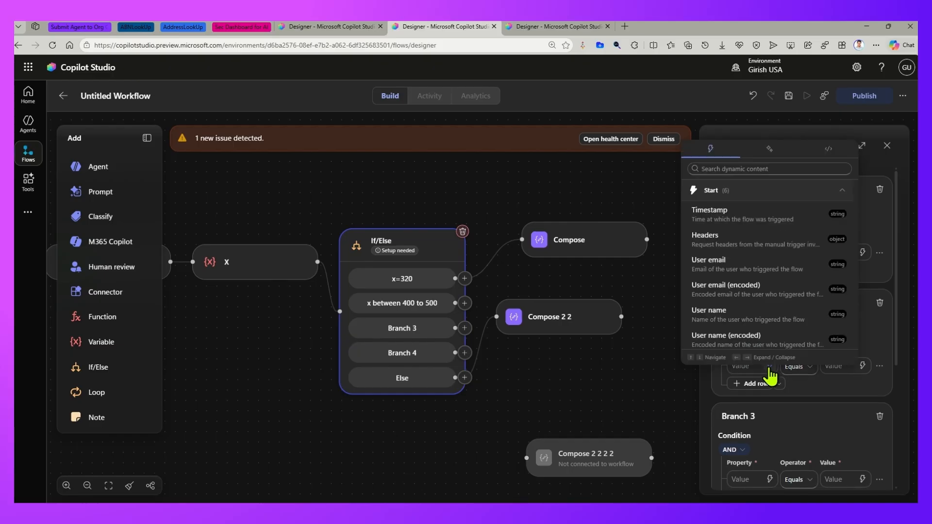
left_click(757, 332)
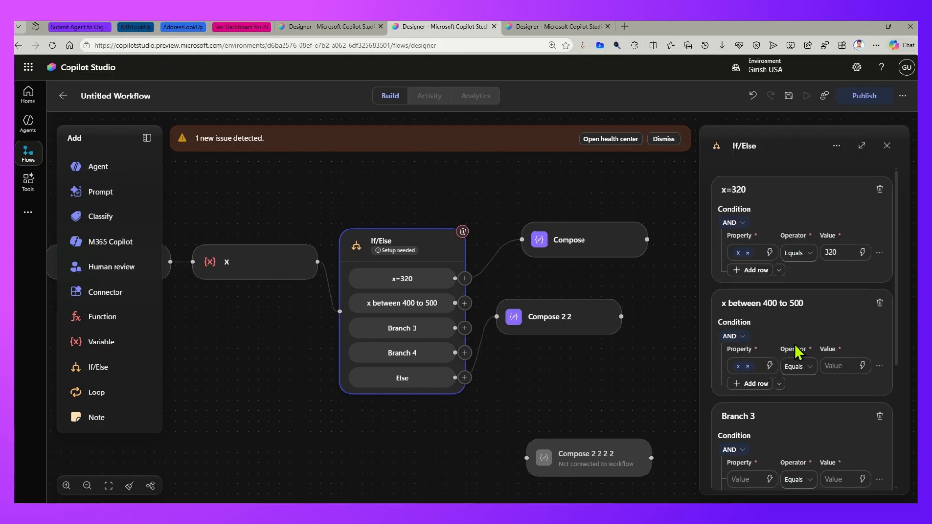
left_click(809, 370)
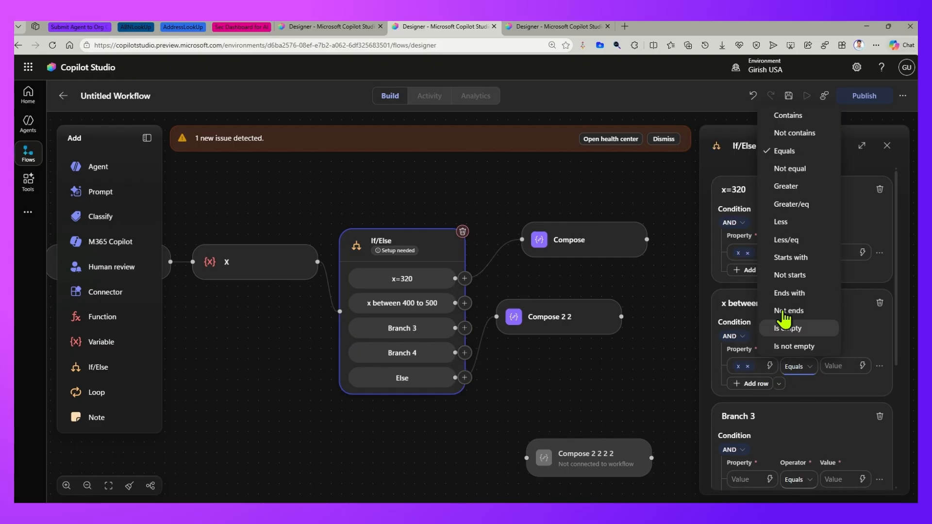
left_click(800, 206)
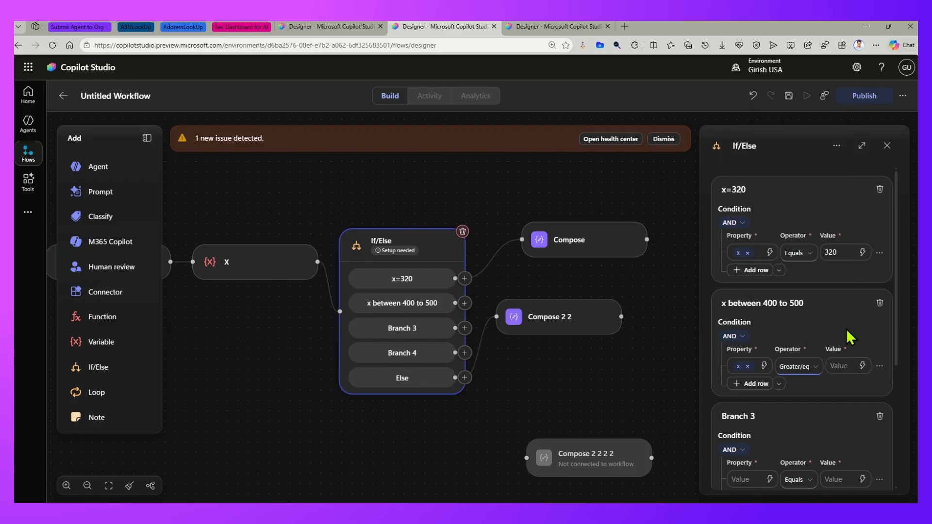
left_click(842, 365)
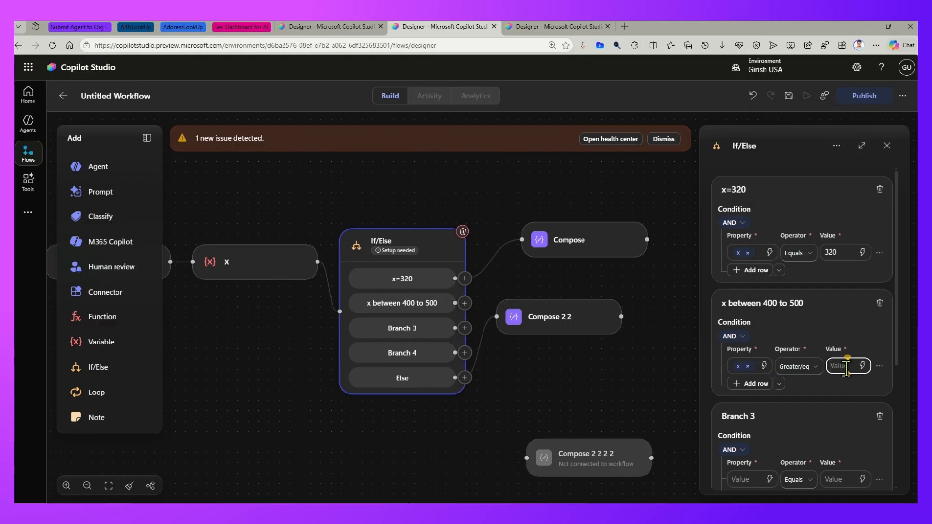
type("400")
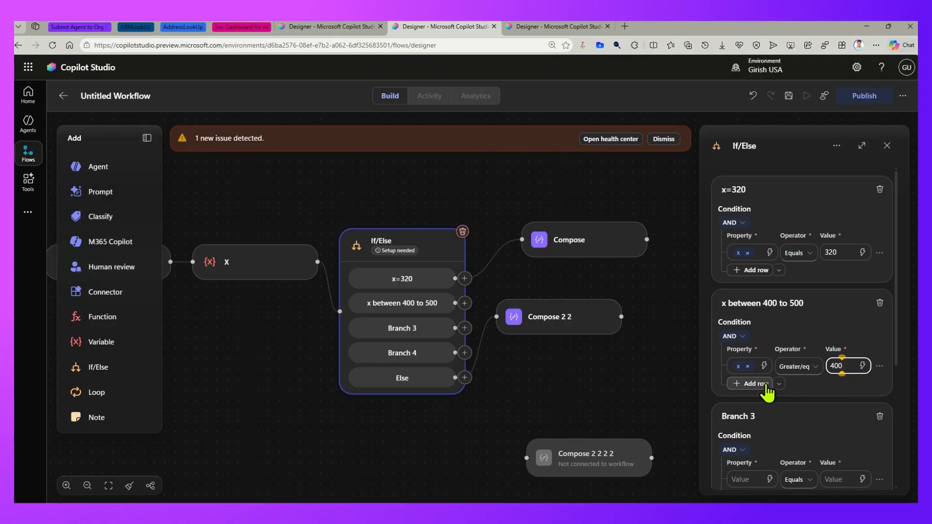
- Add a second condition row to the "x between 400 to 500" branch with variable x Less/eq 500
left_click(779, 384)
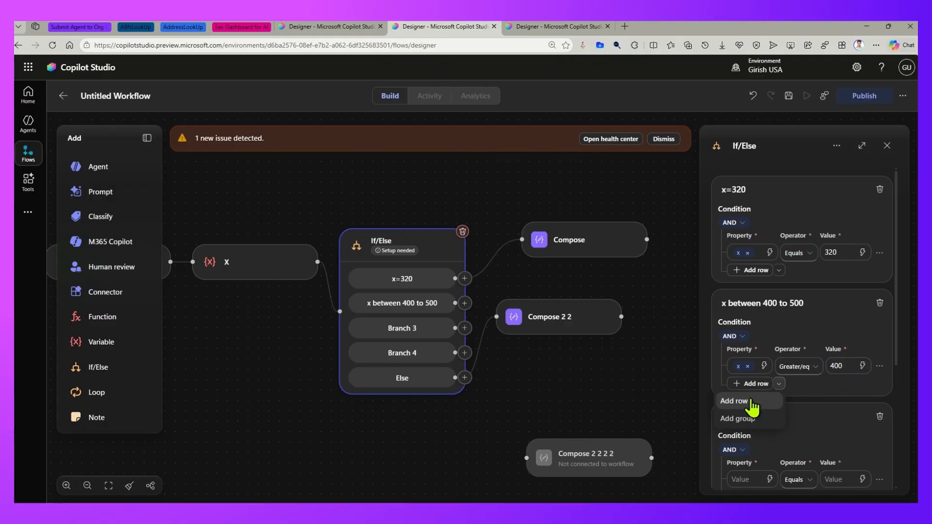
left_click(750, 402)
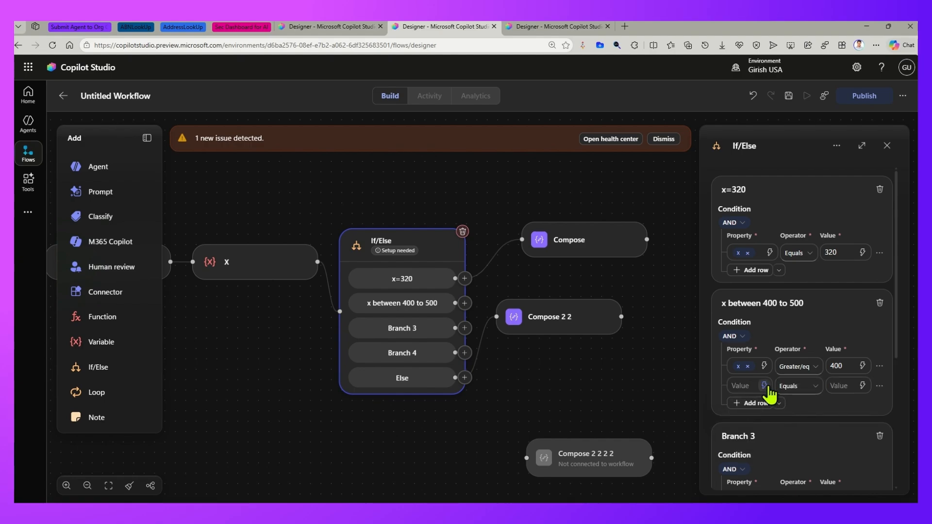
left_click(764, 386)
scroll(750, 349, "down", 1)
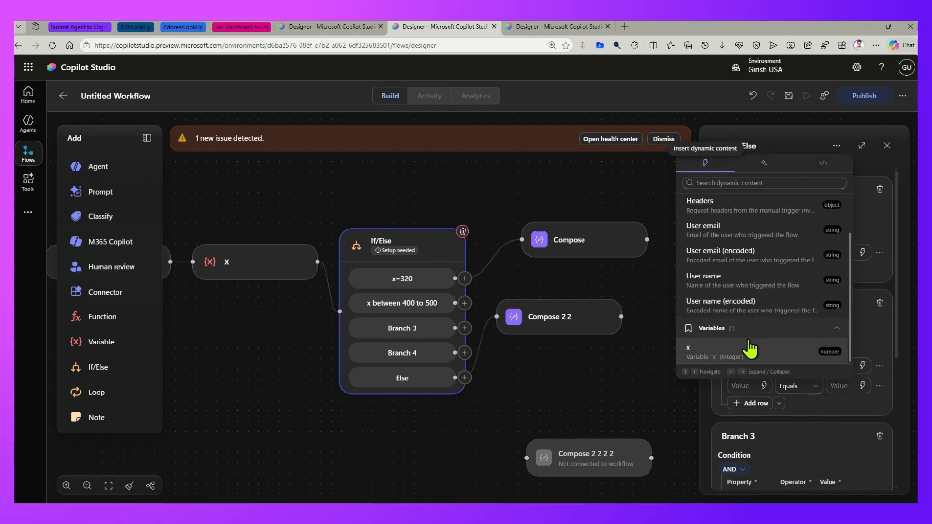
left_click(726, 357)
left_click(812, 387)
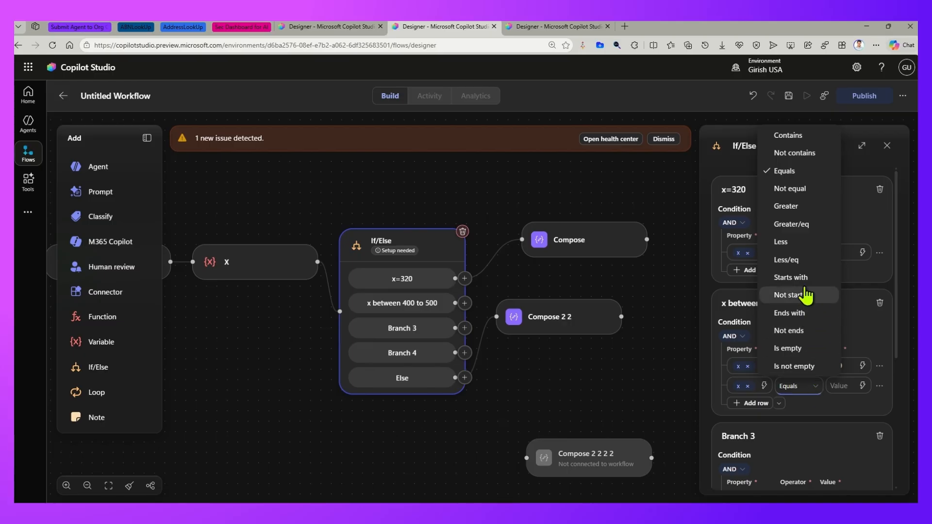
left_click(815, 259)
left_click(845, 383)
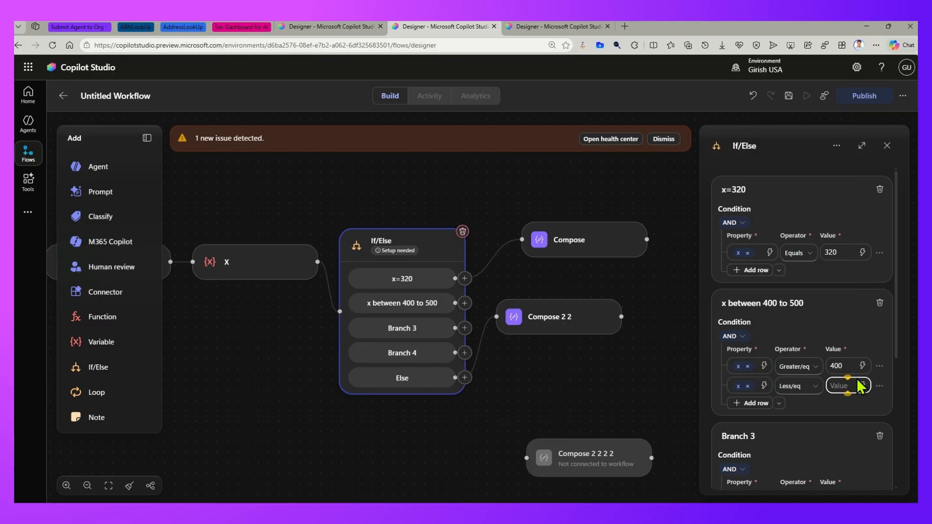
type("500")
- Rename Branch 4 to "x is not 600"
scroll(854, 383, "down", 3)
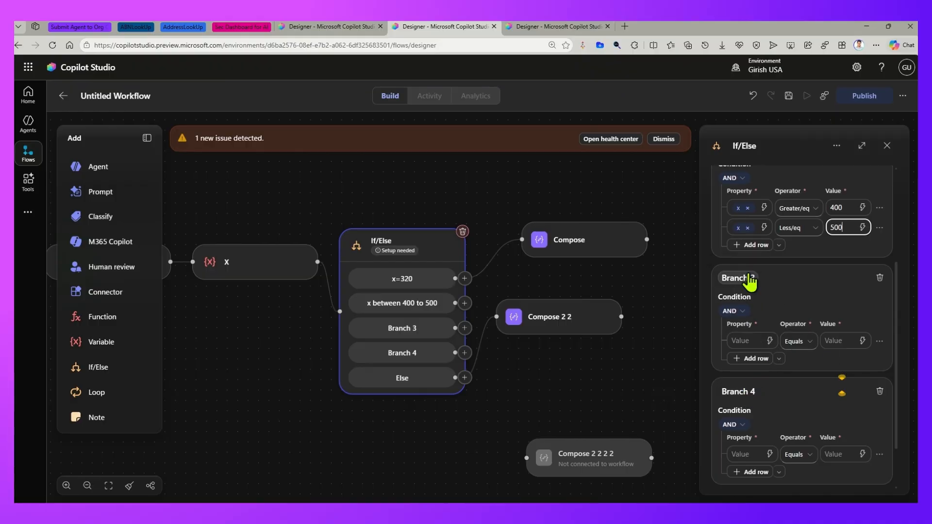
double_click(748, 393)
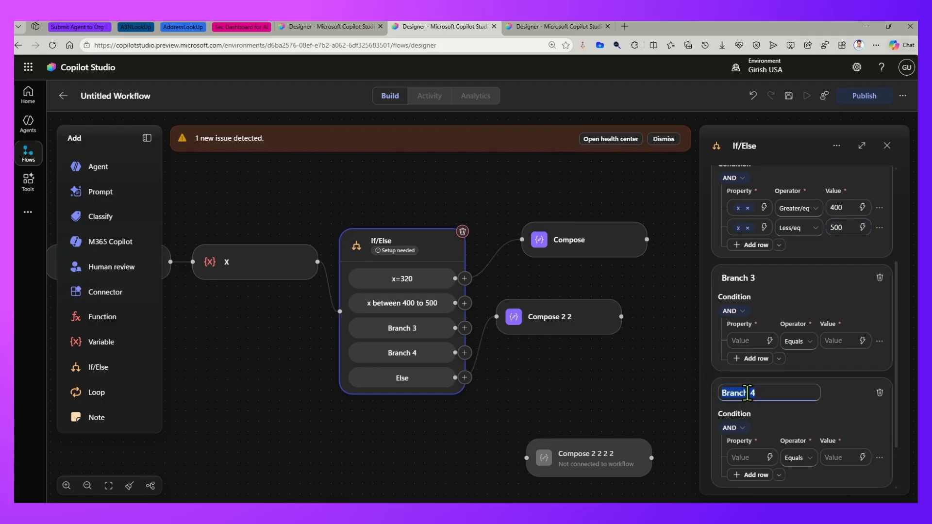
type("x is not 600")
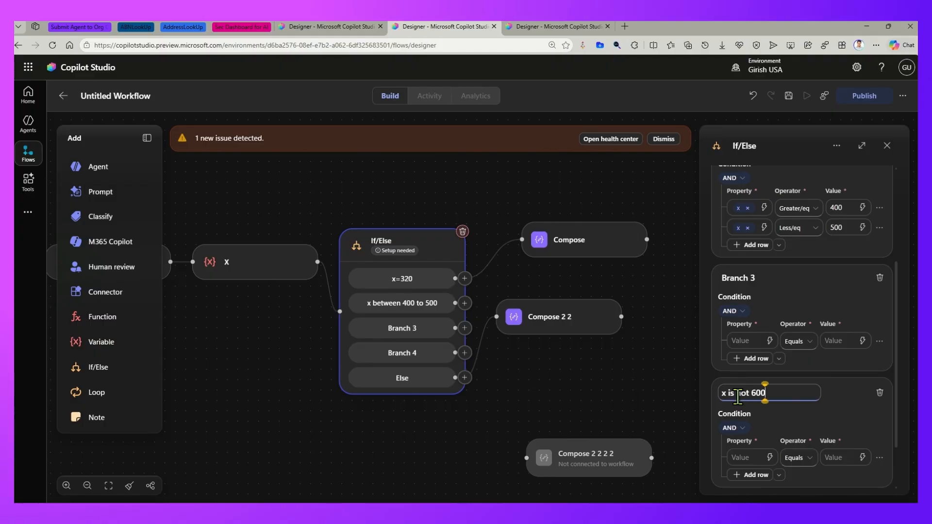
- Set the condition of the "x is not 600" branch to variable x Not equal 600
scroll(770, 456, "down", 2)
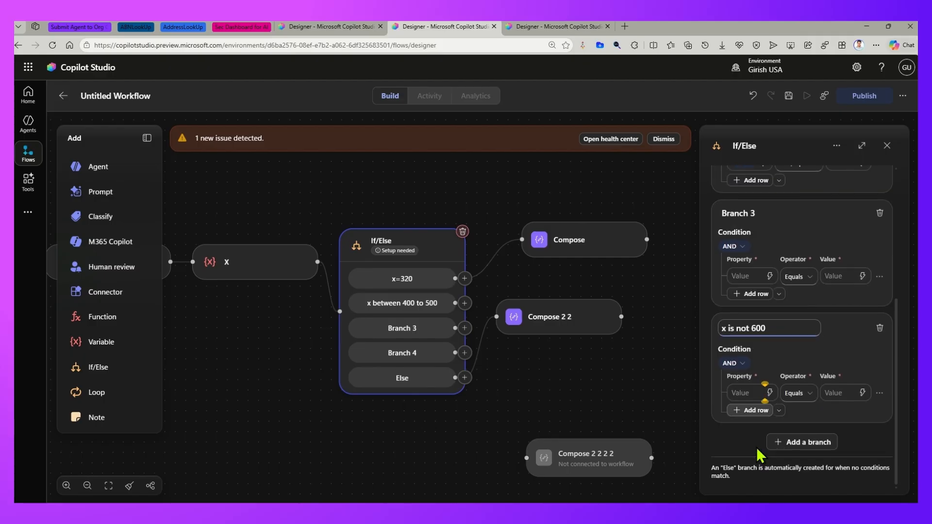
left_click(747, 391)
left_click(770, 392)
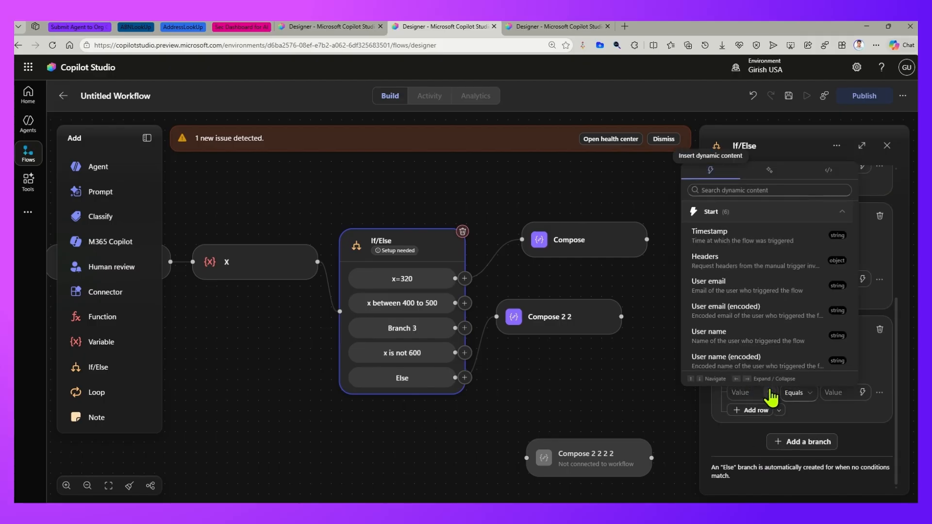
scroll(765, 335, "down", 1)
left_click(761, 359)
left_click(804, 396)
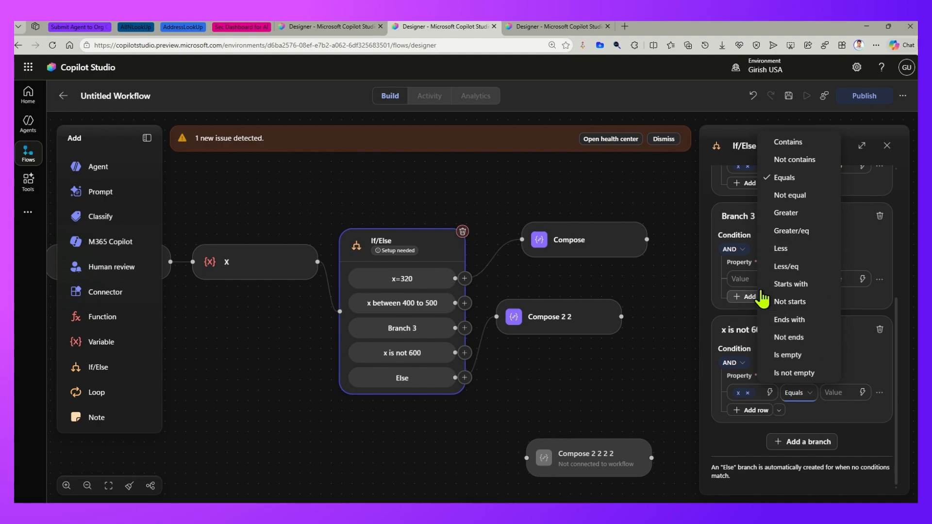
left_click(800, 196)
left_click(839, 393)
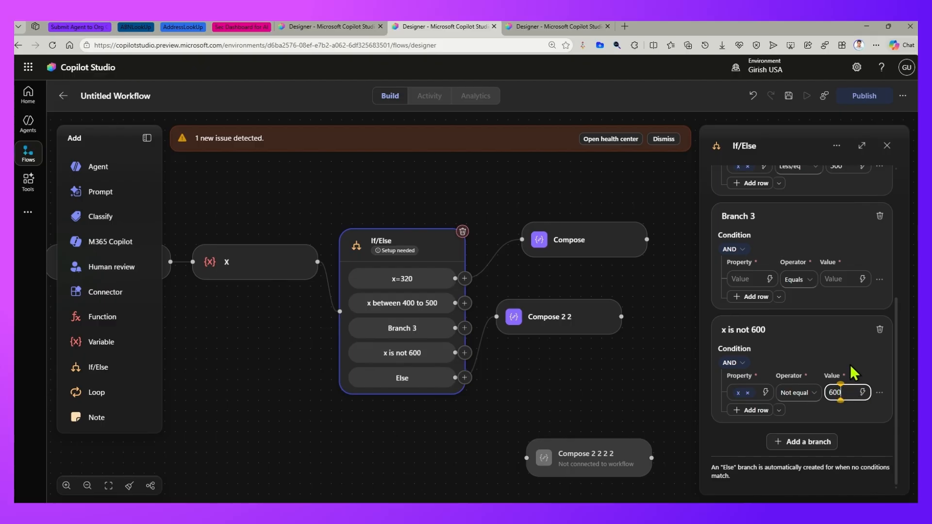
- Rename Branch 3 to "x between 300 and 400 or x >8000"
left_click(751, 217)
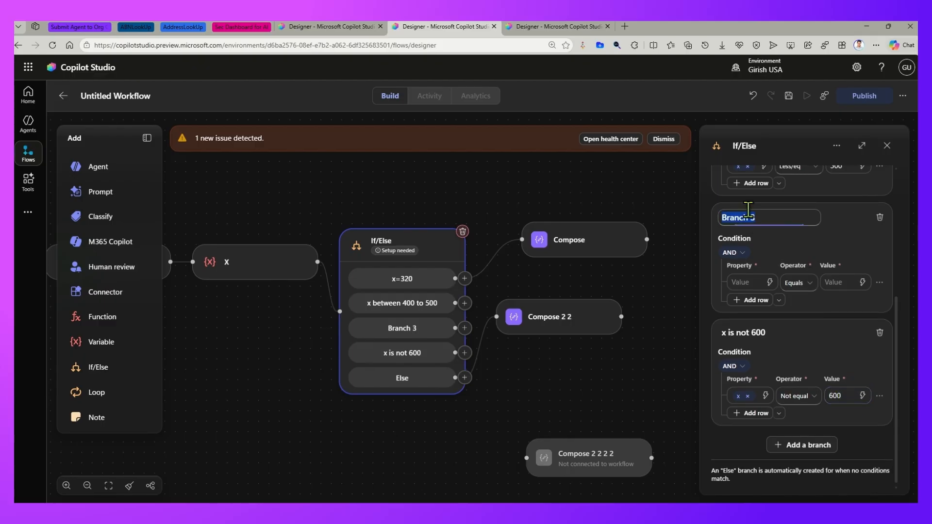
scroll(778, 224, "up", 2)
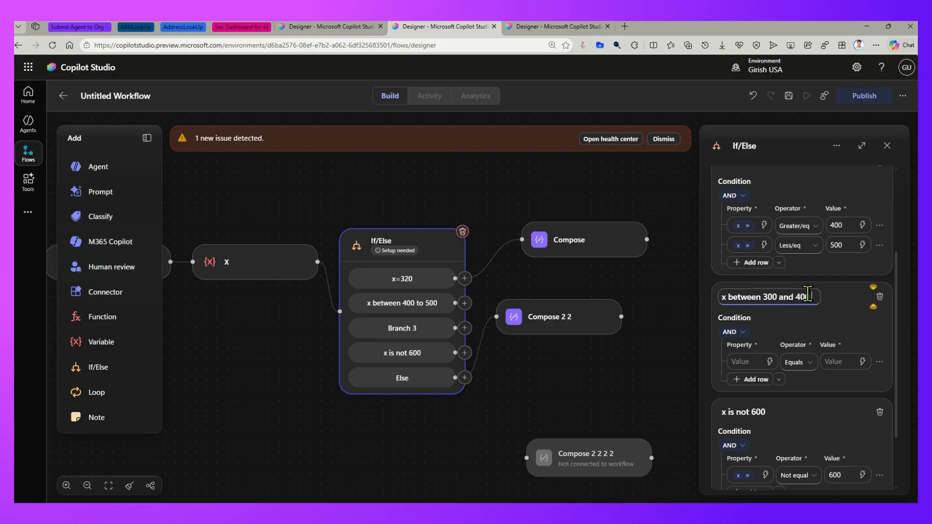
type("or x betw")
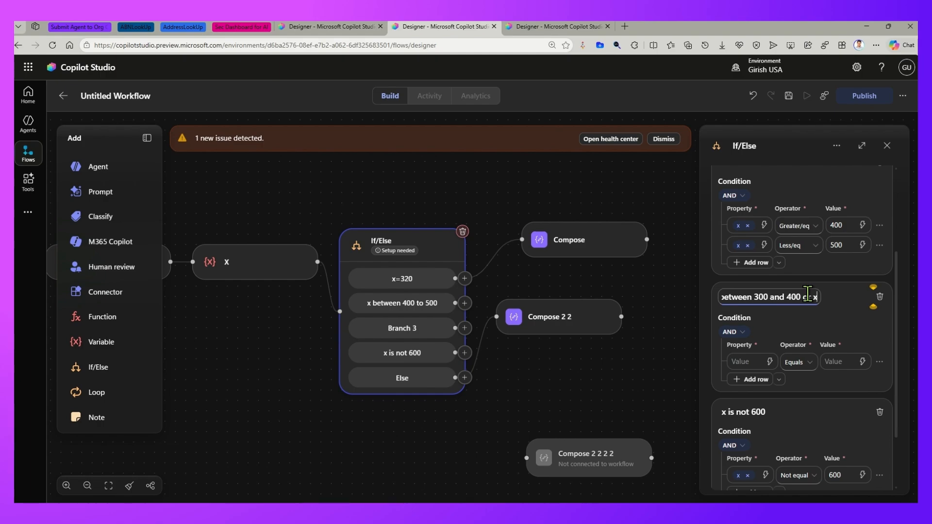
key("BackSpace")
key("BackSpace")
key("BackSpace")
key("BackSpace")
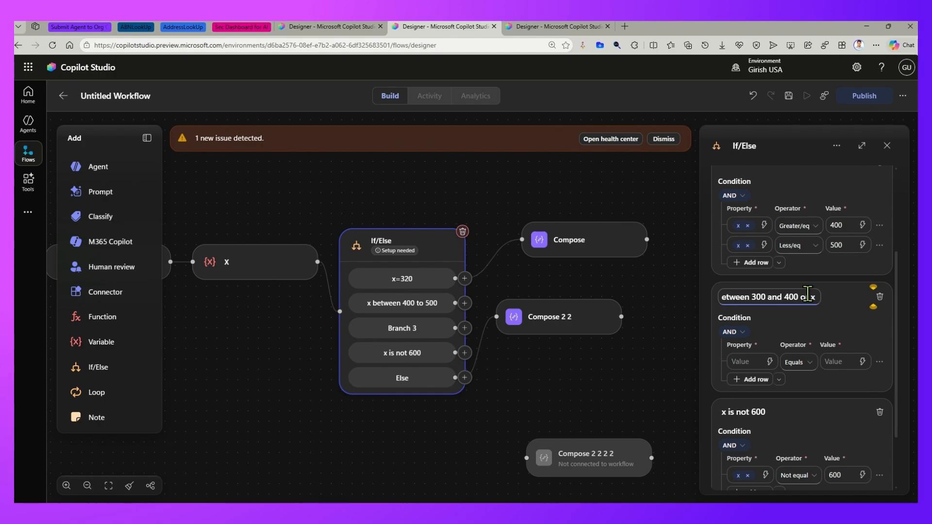
type(">8000")
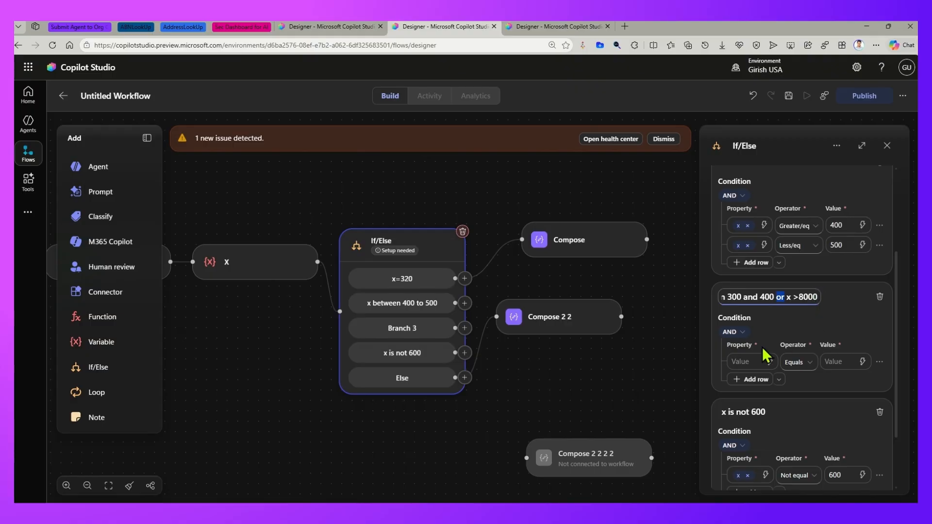
left_click(753, 299)
key("Left")
key("Left")
key("Left")
key("Left")
key("Left")
key("Left")
key("Left")
key("Left")
key("Left")
key("Left")
key("Left")
key("Left")
key("Left")
key("Left")
key("Left")
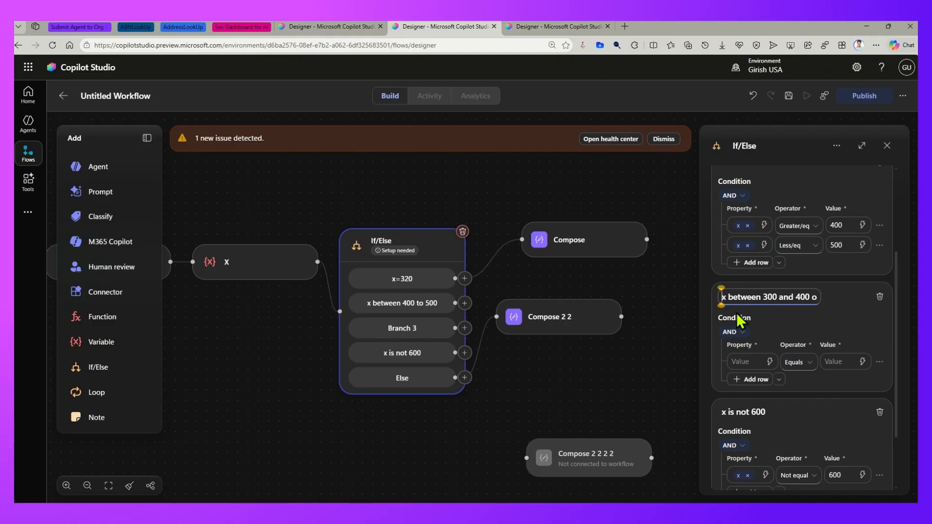
- Set the first condition row of the "x between 300 and 400 or x >8000" branch to variable x with operator Greater/eq
left_click(769, 362)
scroll(743, 306, "down", 3)
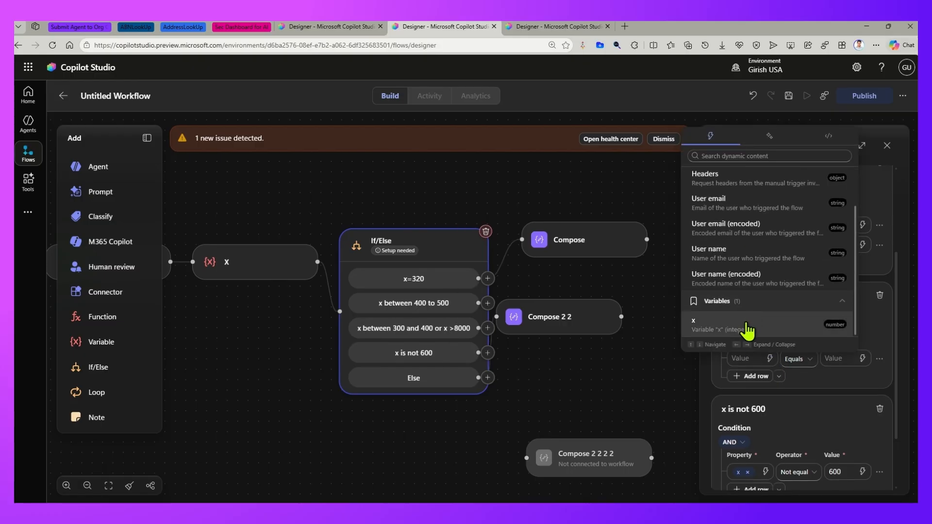
left_click(743, 311)
left_click(801, 361)
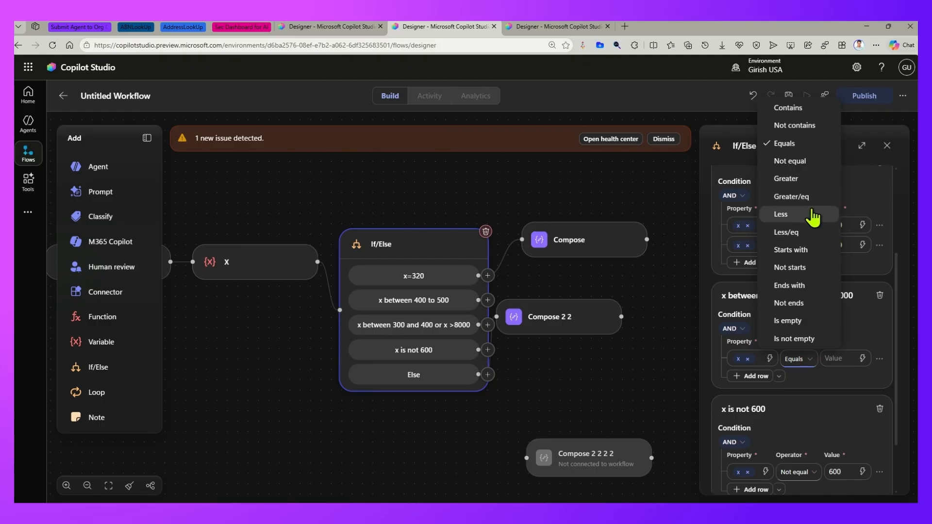
left_click(791, 197)
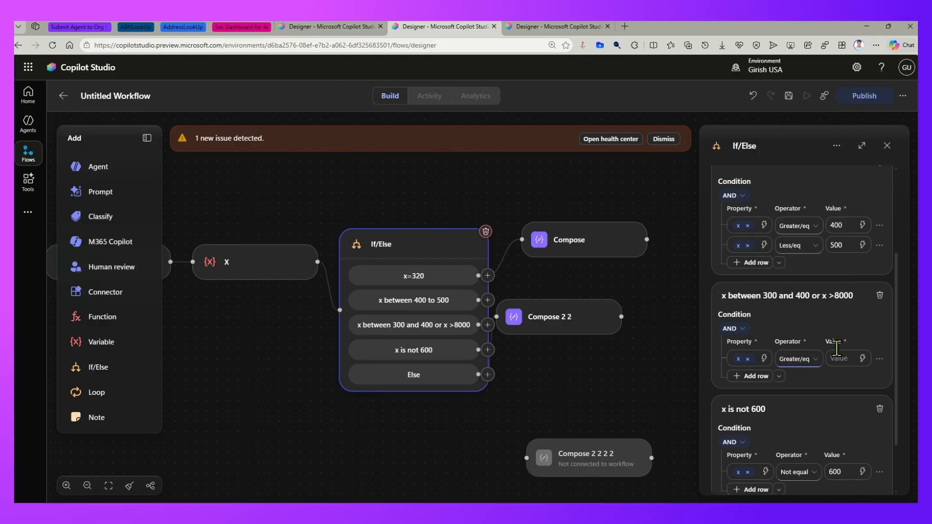
- Add a second row with variable x Less/eq, and set the row values to 300 and 400
left_click(767, 376)
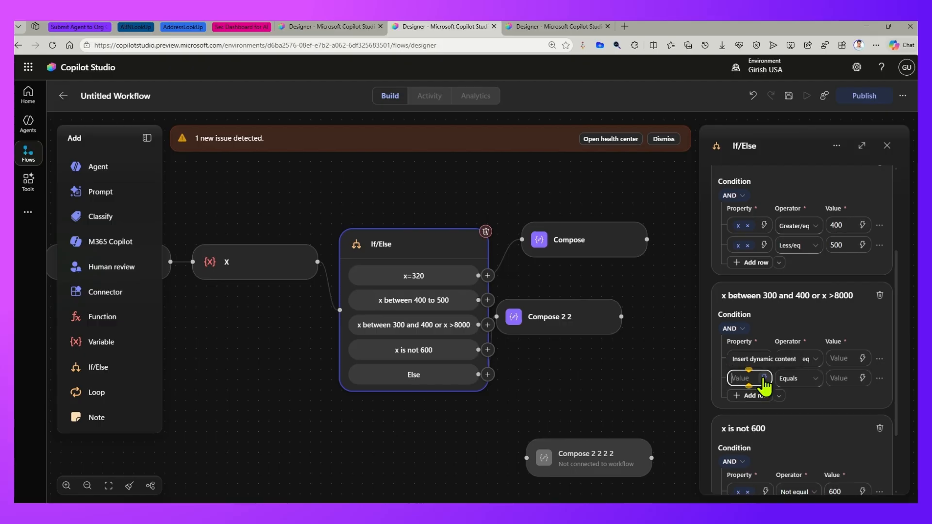
left_click(765, 378)
left_click(709, 347)
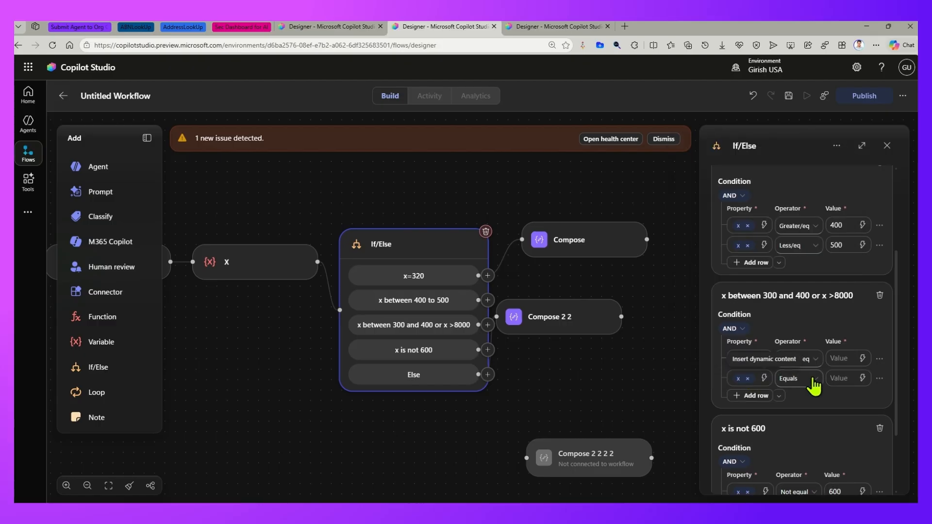
left_click(810, 379)
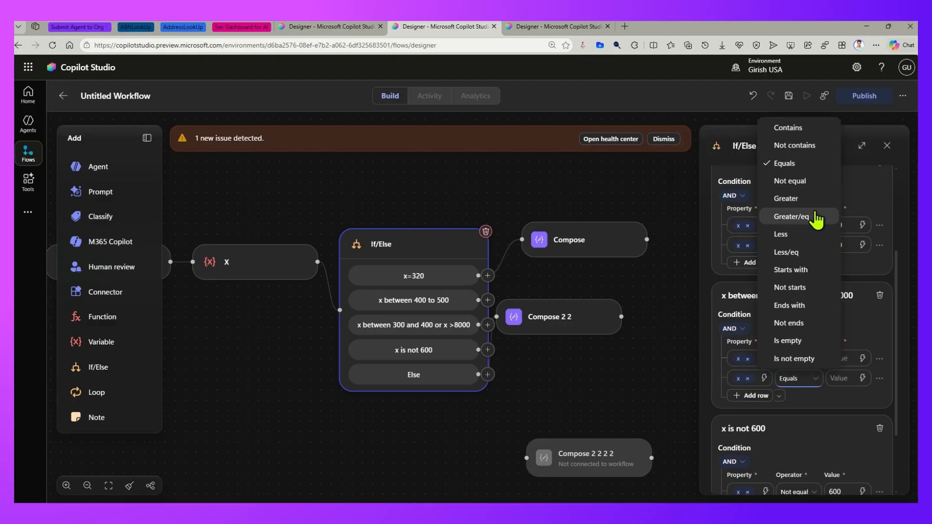
left_click(809, 252)
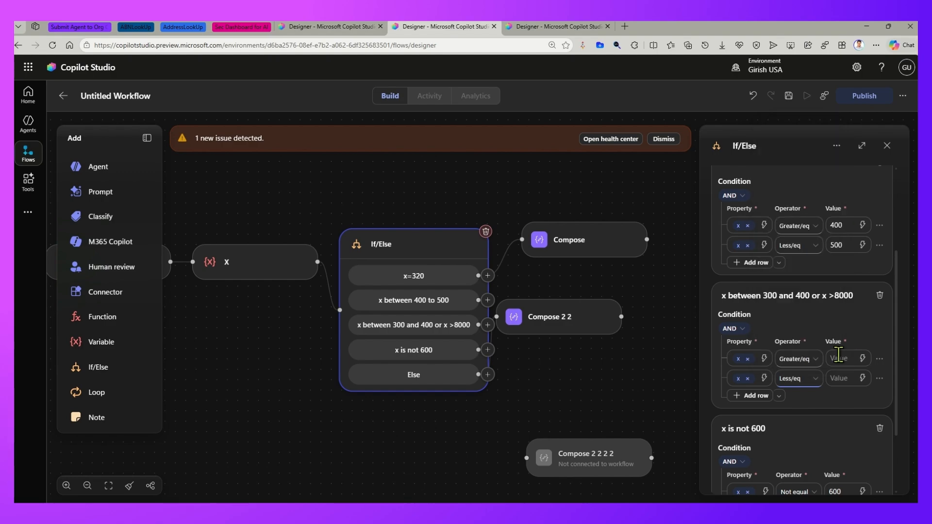
type("300")
left_click(847, 377)
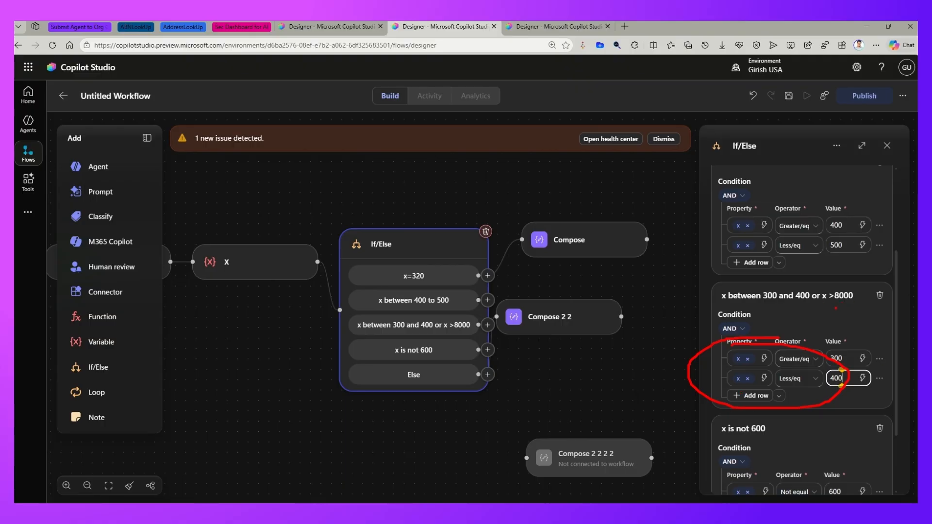
- Add a nested condition group to the "x between 300 and 400 or x >8000" branch and set its logic to OR
left_click(779, 395)
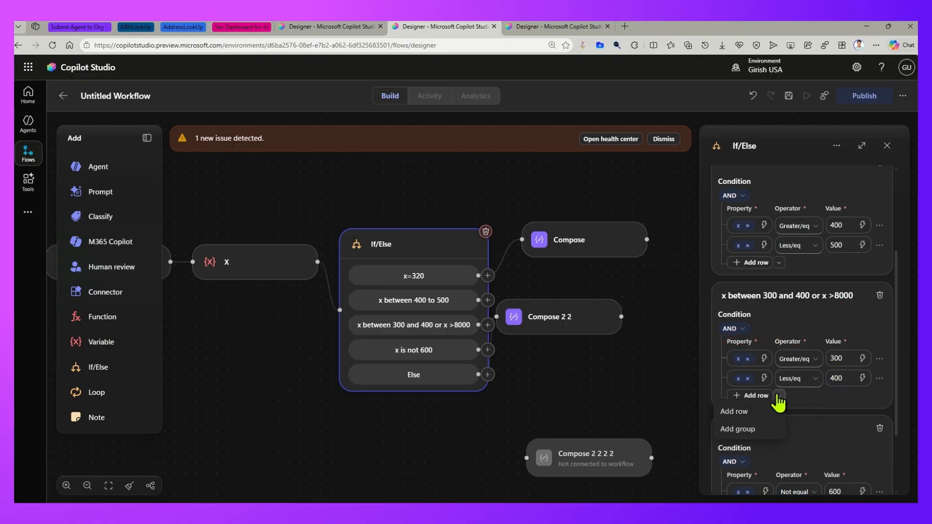
left_click(750, 431)
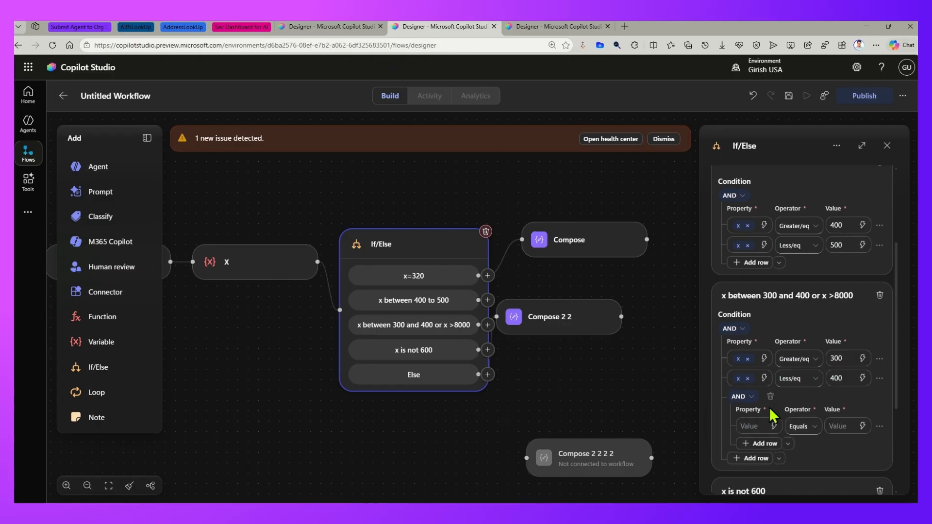
left_click(752, 397)
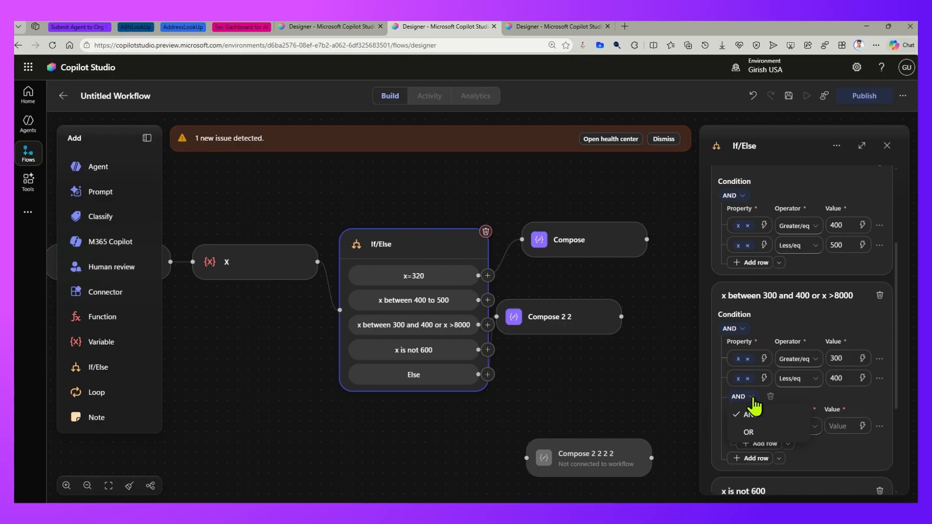
left_click(748, 431)
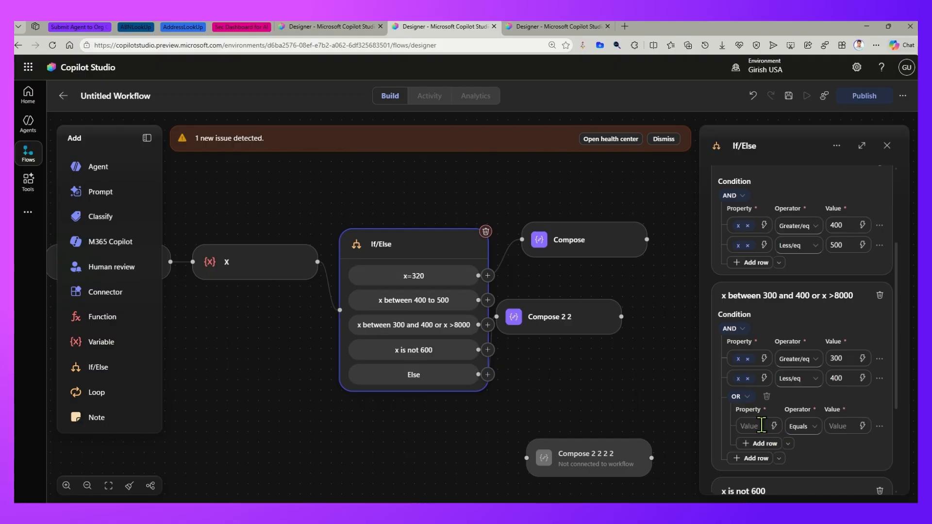
- Set the OR group's condition to variable x Greater 8000
left_click(774, 426)
scroll(780, 369, "down", 2)
scroll(782, 383, "down", 1)
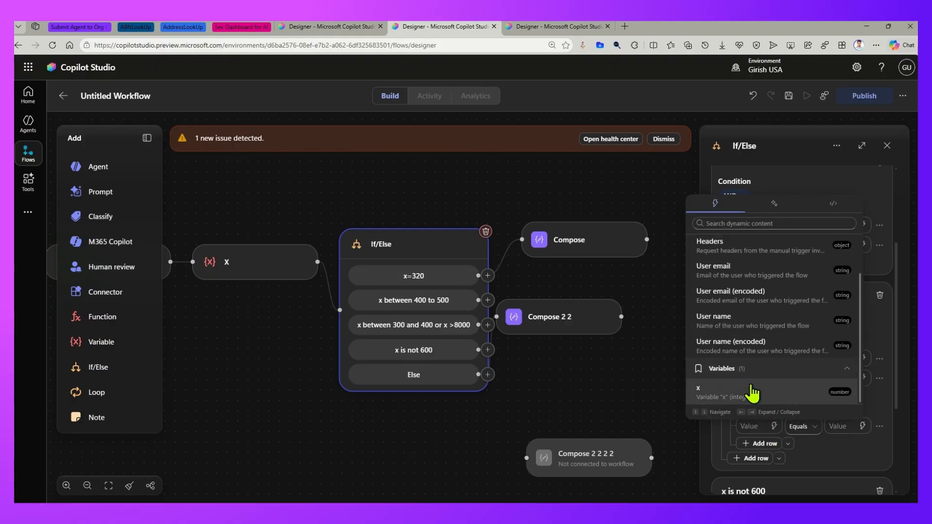
left_click(749, 399)
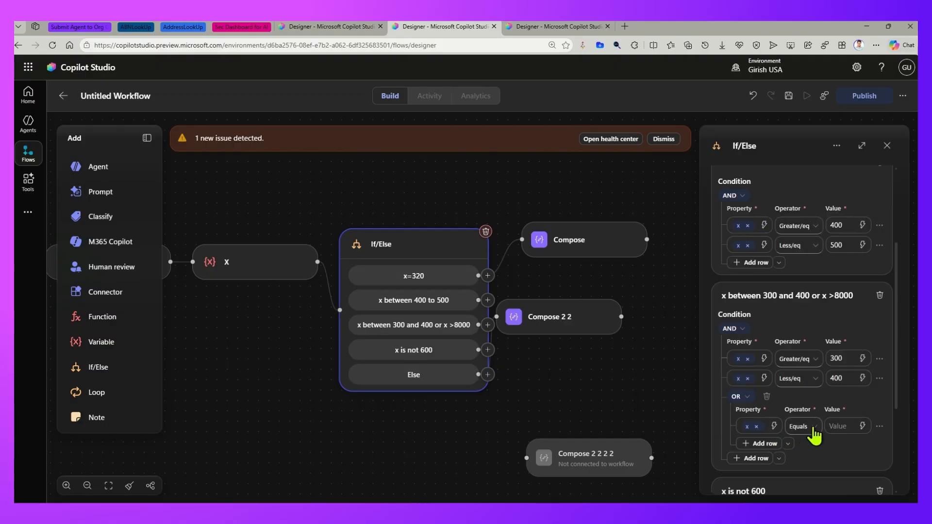
left_click(814, 432)
left_click(824, 244)
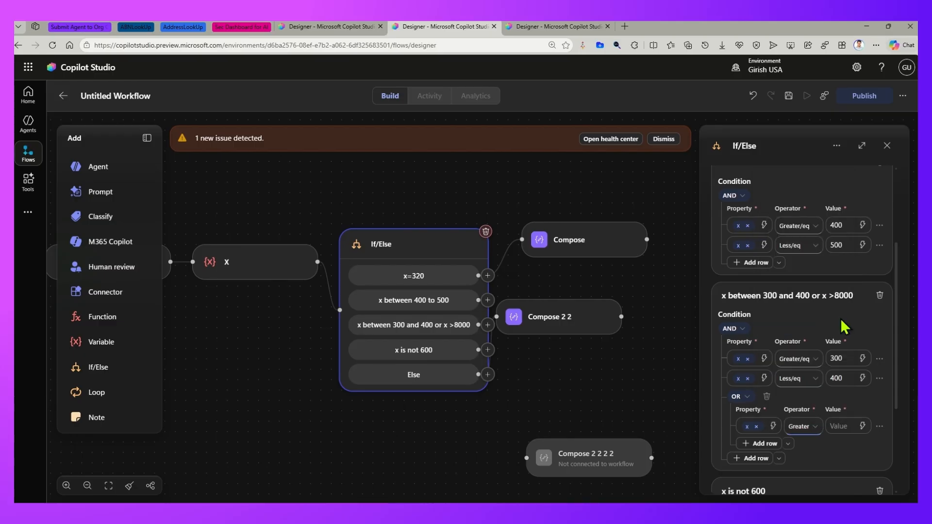
left_click(848, 426)
type("8000")
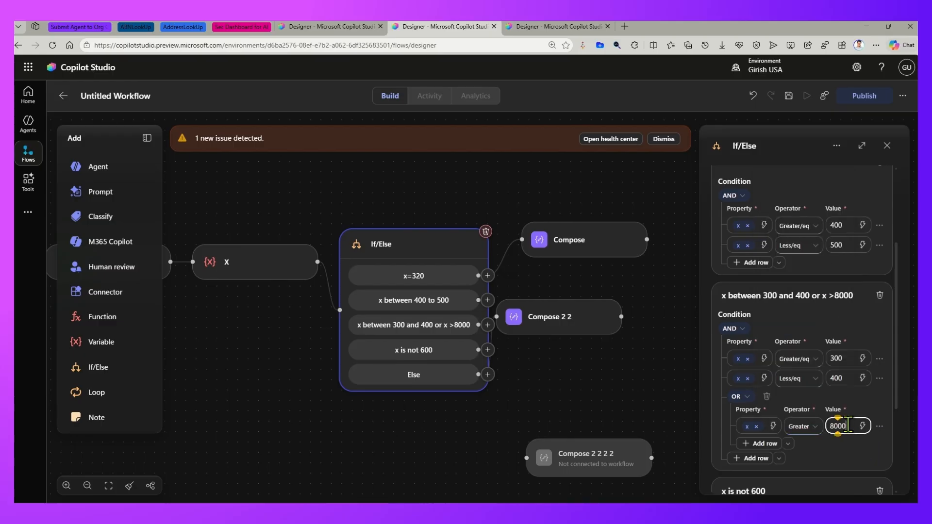
- Move Compose 2 2 2 2 beside the If/Else node and connect it to the "x between 400 to 500" branch
scroll(791, 243, "up", 5)
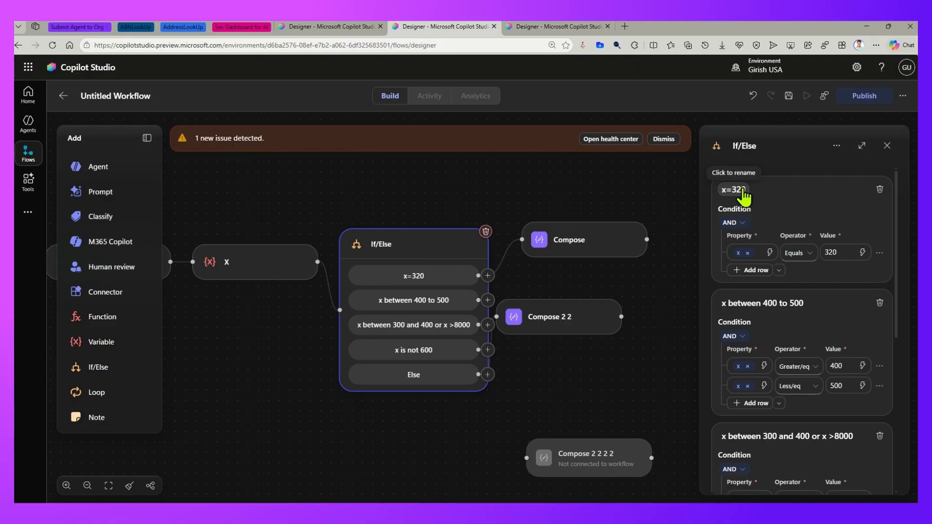
scroll(789, 262, "down", 2)
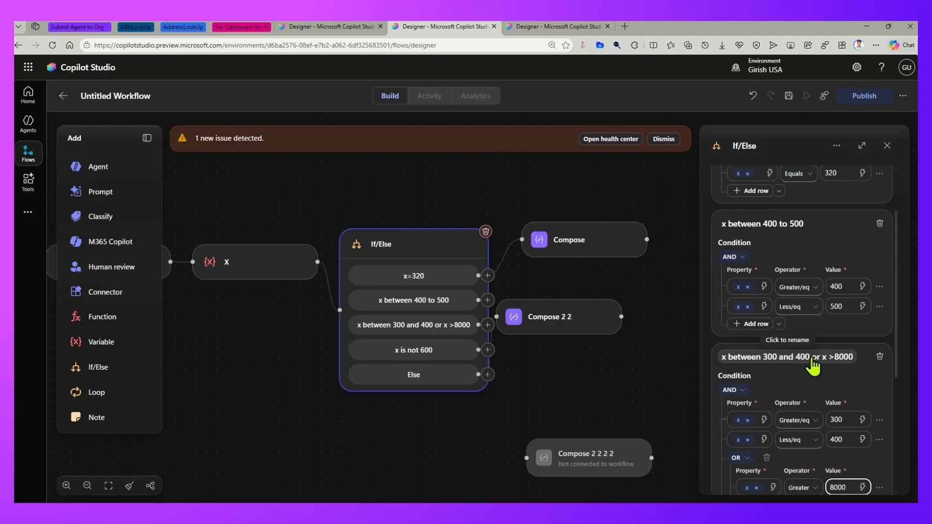
scroll(802, 369, "down", 5)
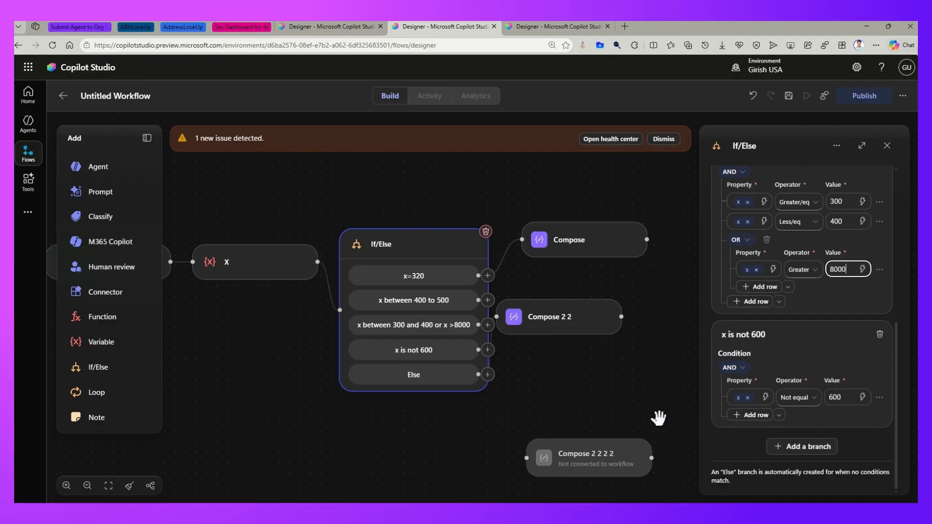
left_click_drag(594, 319, 635, 302)
left_click(588, 457)
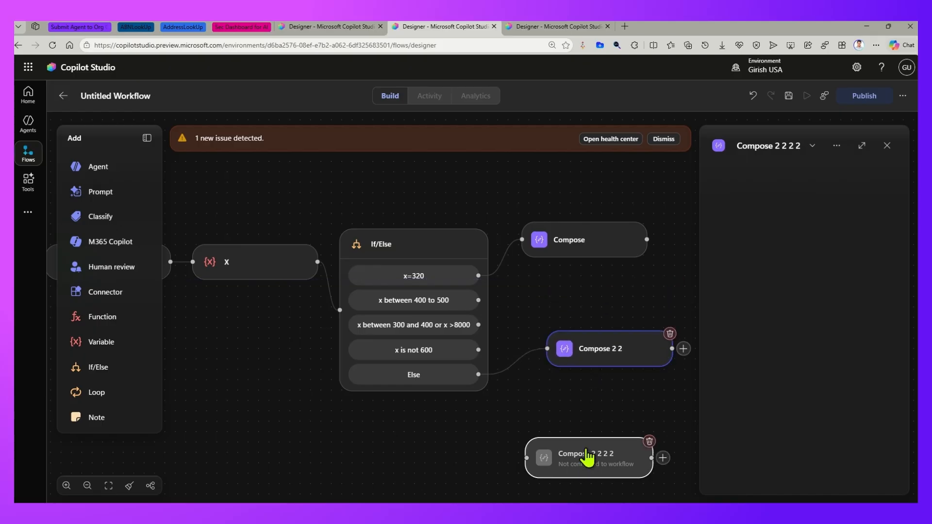
left_click_drag(587, 456, 610, 305)
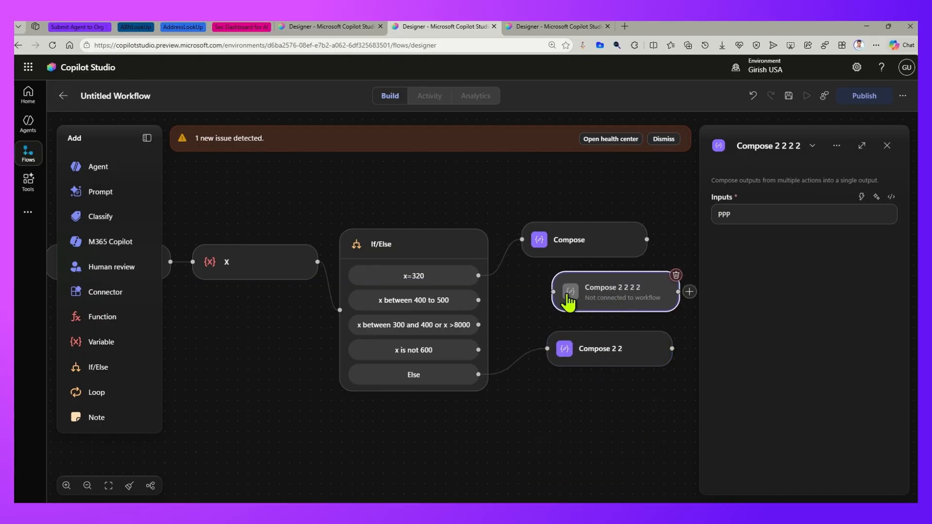
left_click_drag(553, 292, 479, 300)
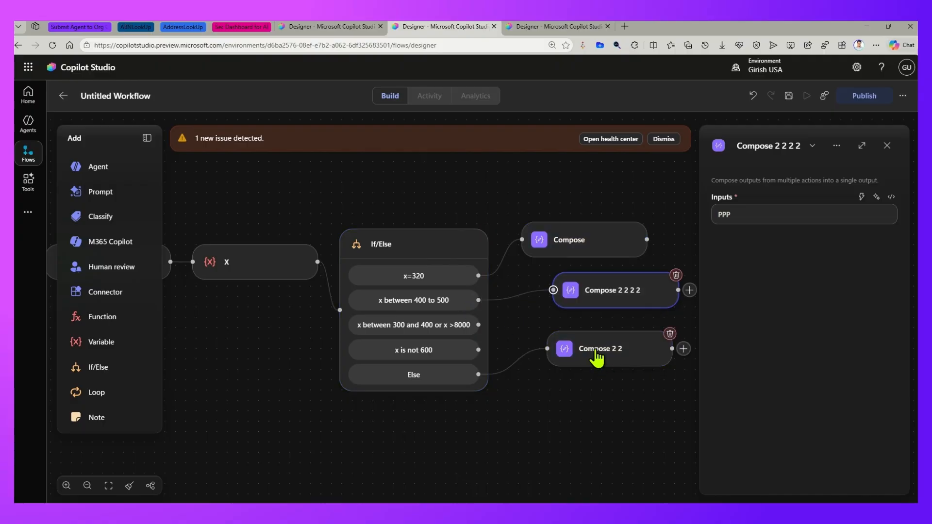
- Move Compose 2 2 lower and connect the "x between 300 and 400 or x >8000" branch to Compose 2
left_click_drag(596, 354, 547, 441)
left_click(887, 146)
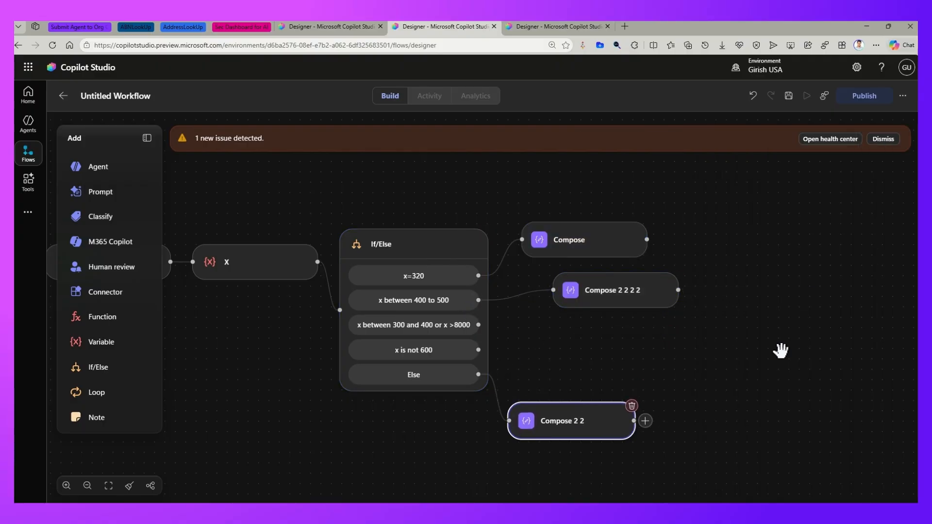
scroll(781, 351, "down", 3)
left_click_drag(401, 443, 558, 233)
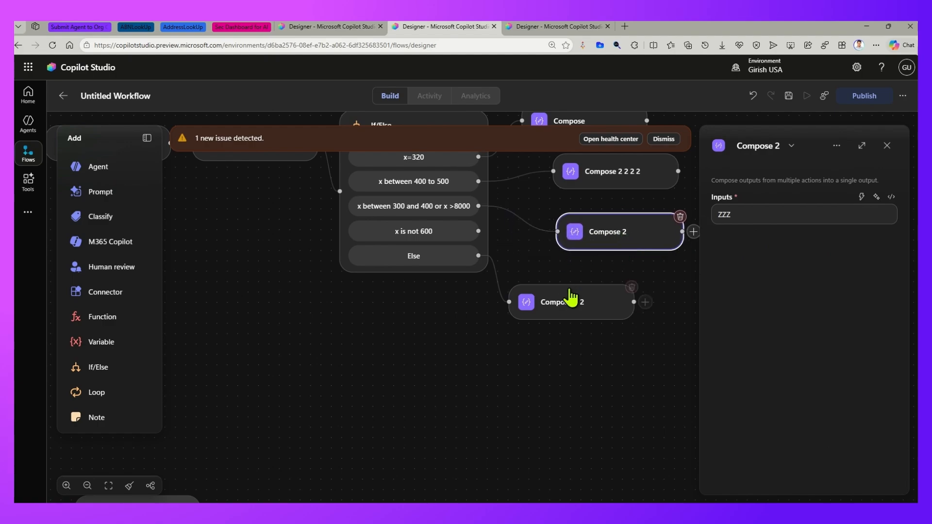
left_click_drag(572, 297, 561, 335)
- Switch the workflow canvas to vertical layout and bring the unconnected Compose 2 2 2 node beneath the If/Else node
scroll(577, 412, "down", 3)
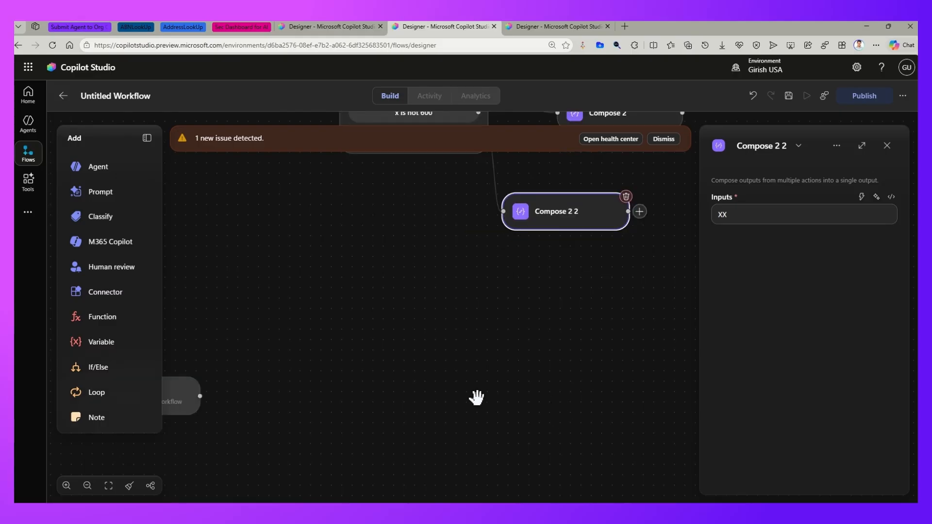
left_click(190, 405)
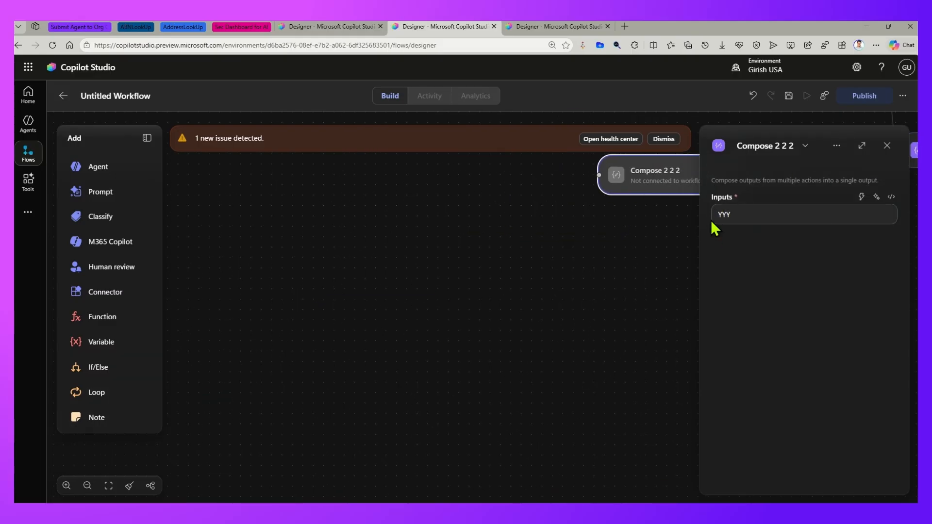
left_click(869, 151)
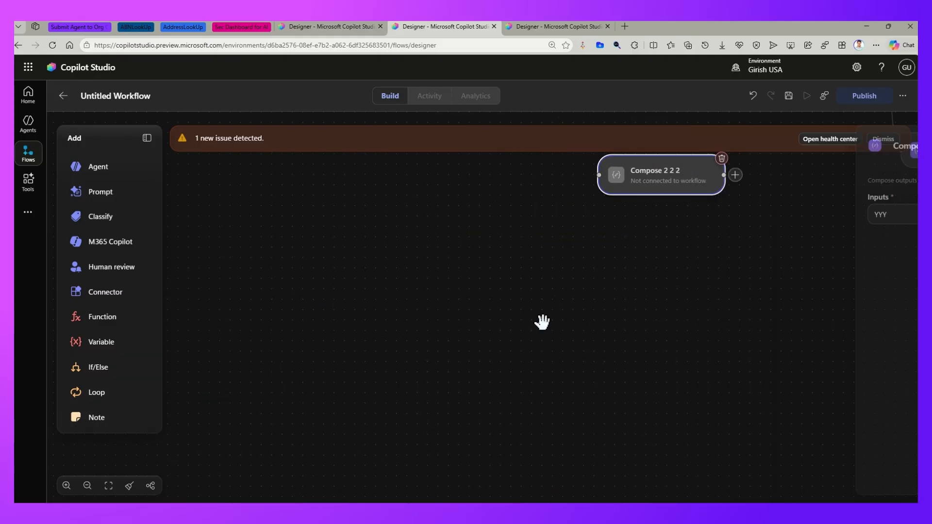
left_click(150, 486)
left_click_drag(424, 240, 313, 244)
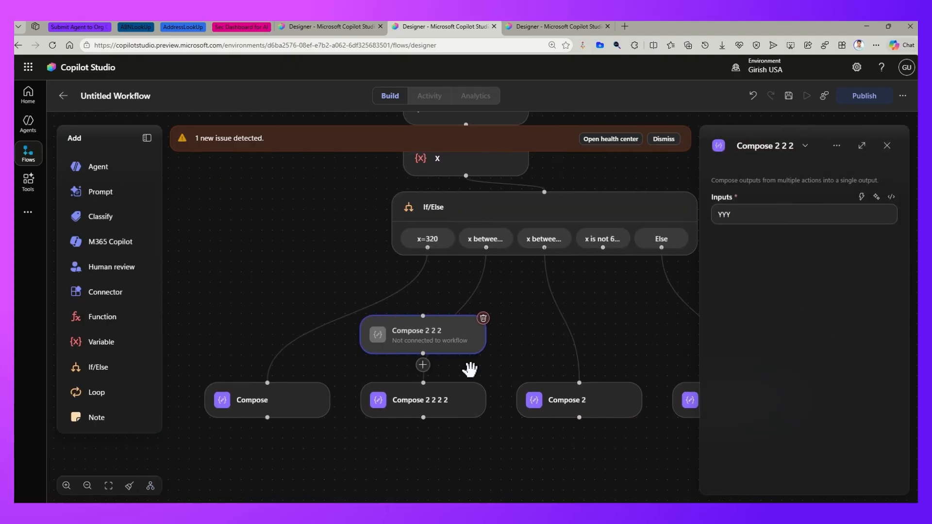
- Remove the link from "x between 400 to 500" to Compose 2 2 2 2 and connect that branch to Compose 2 2 2 instead
mouse_move(472, 292)
left_click(453, 312)
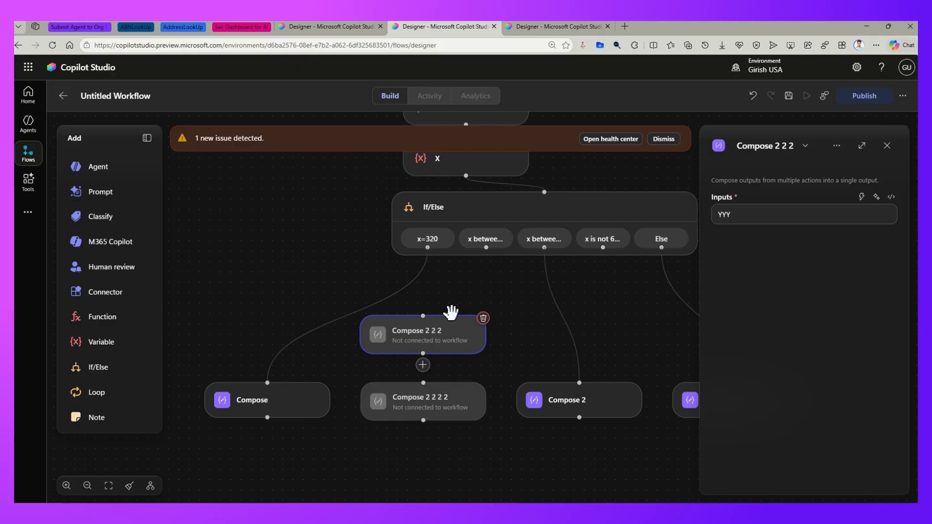
left_click_drag(426, 400, 432, 422)
left_click_drag(451, 336, 494, 324)
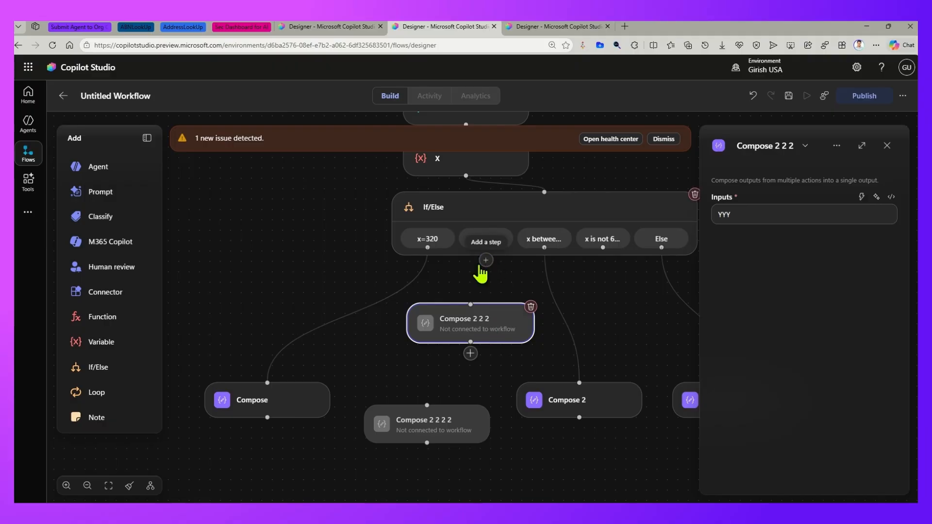
left_click(480, 269)
left_click_drag(484, 262, 467, 427)
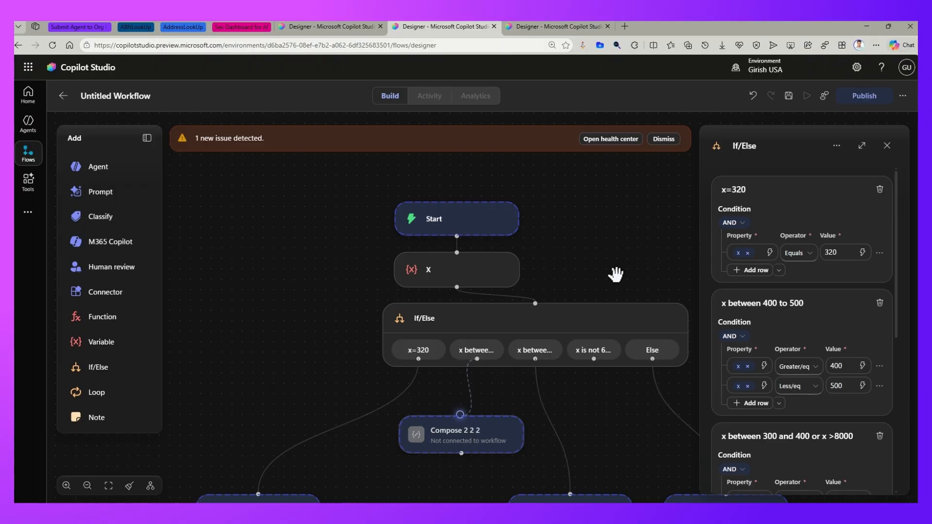
left_click(887, 145)
- Move Compose 2 2 2 2 below the "x is not 600" branch and connect that branch to it
left_click_drag(616, 247, 578, 166)
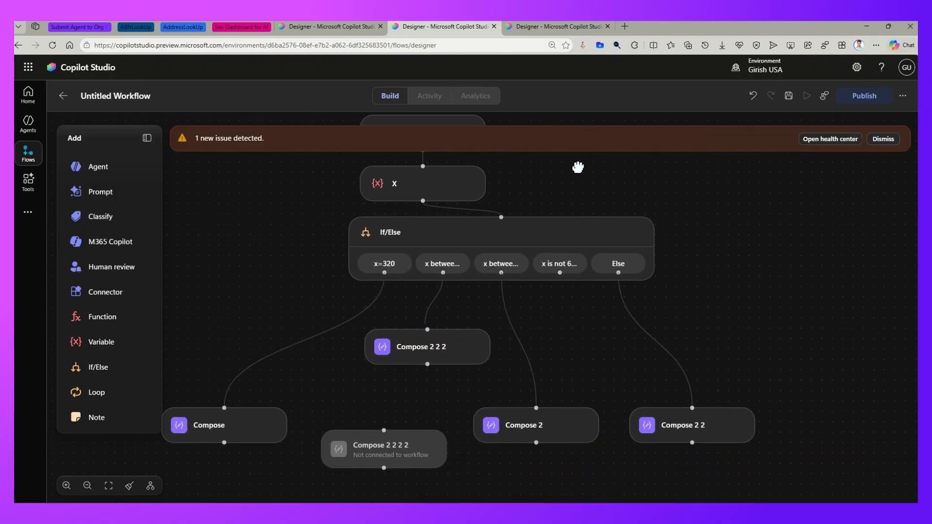
left_click_drag(398, 457, 607, 360)
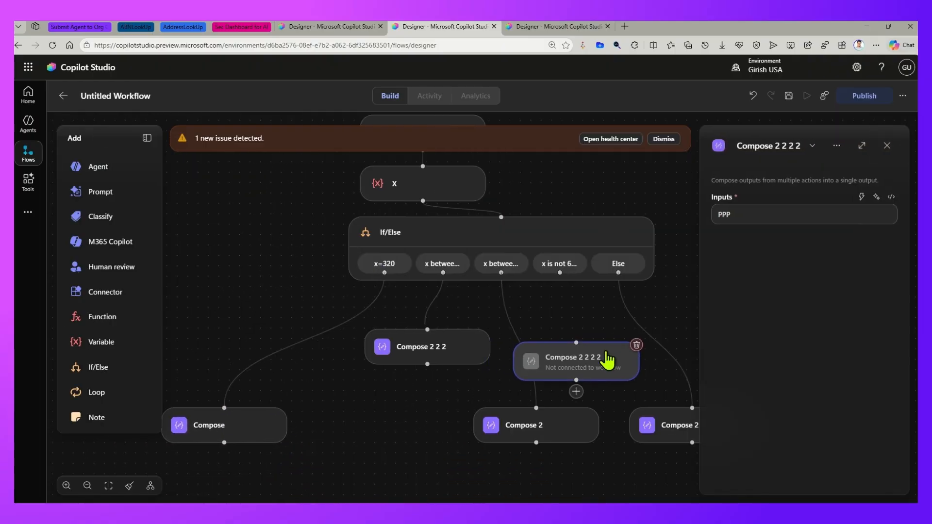
left_click_drag(560, 275, 597, 340)
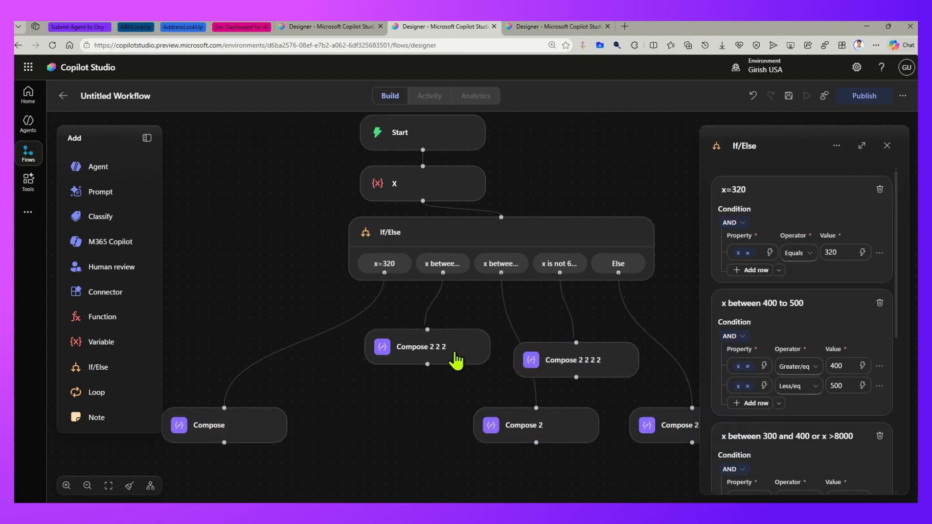
- Rename the Compose node on the x=320 branch to Hello and switch the canvas to horizontal layout
left_click(222, 428)
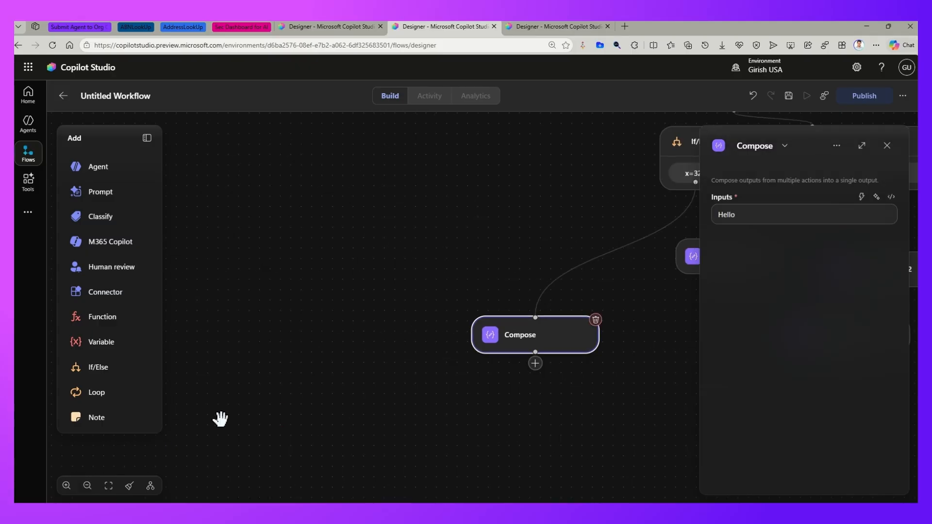
left_click(758, 143)
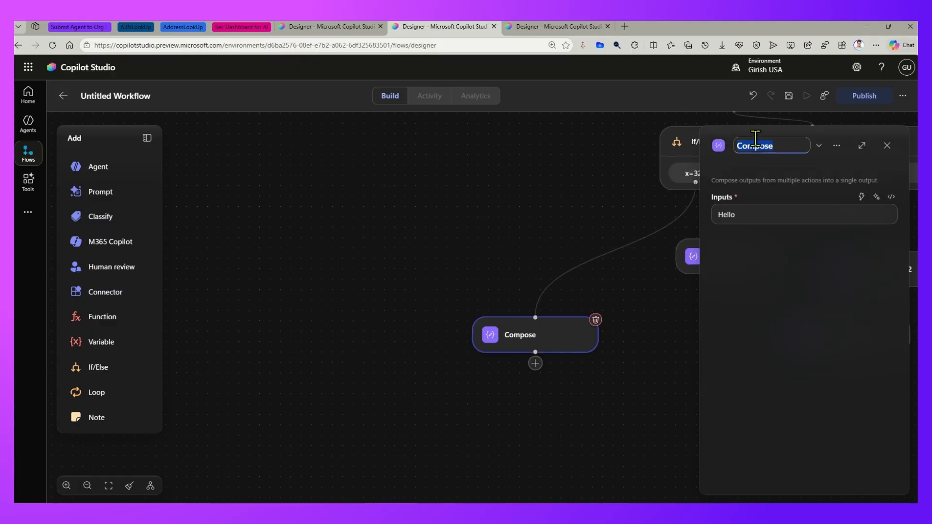
type("Hello")
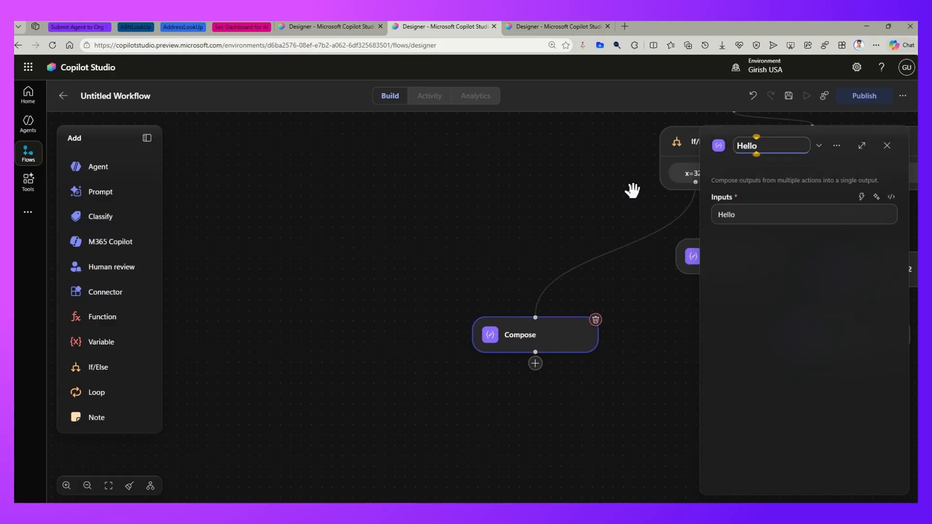
left_click(557, 213)
left_click_drag(632, 213, 539, 243)
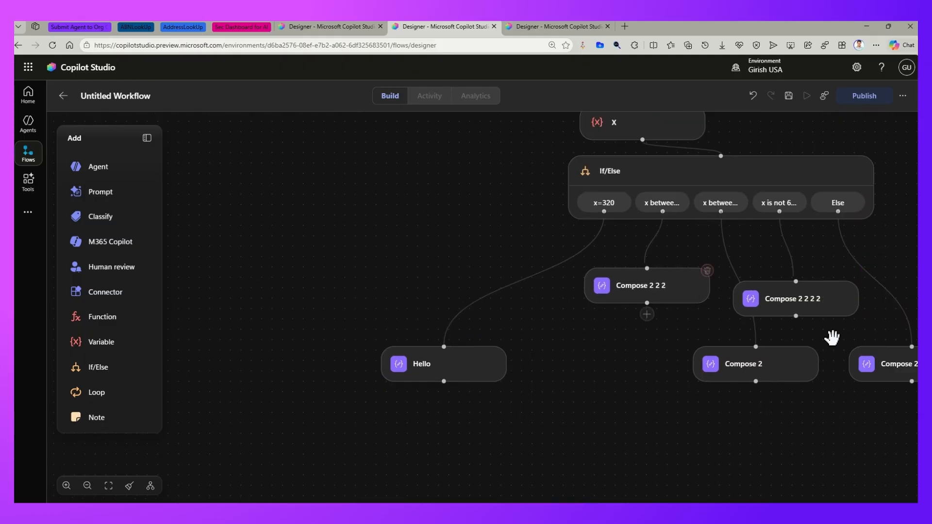
left_click_drag(698, 322, 627, 333)
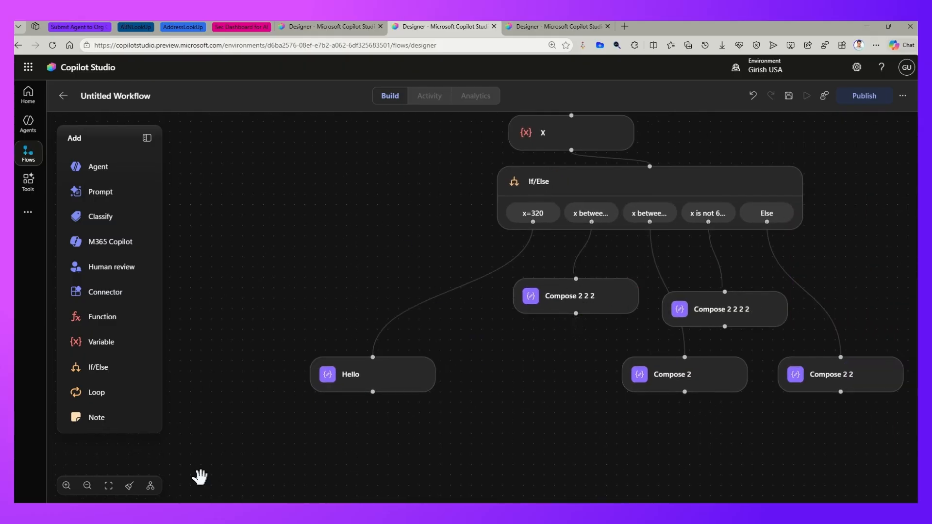
left_click(151, 485)
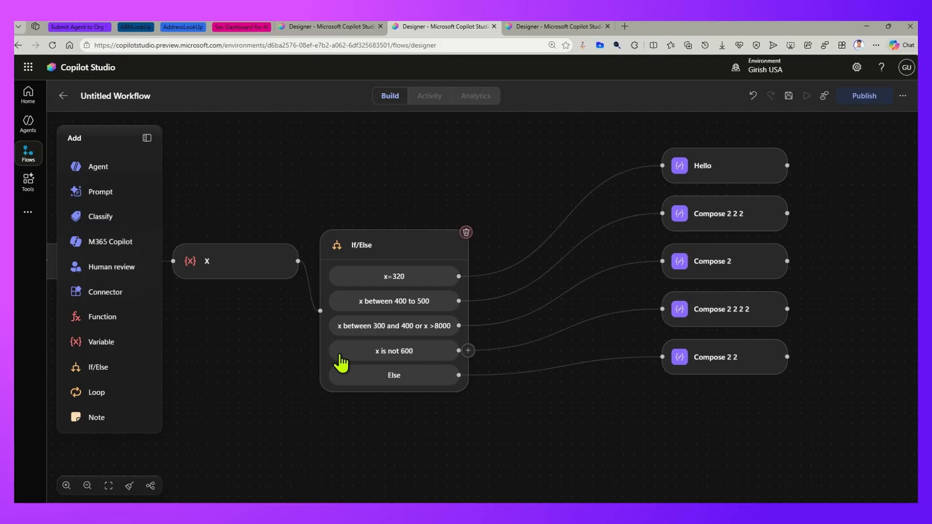
left_click_drag(449, 178, 598, 164)
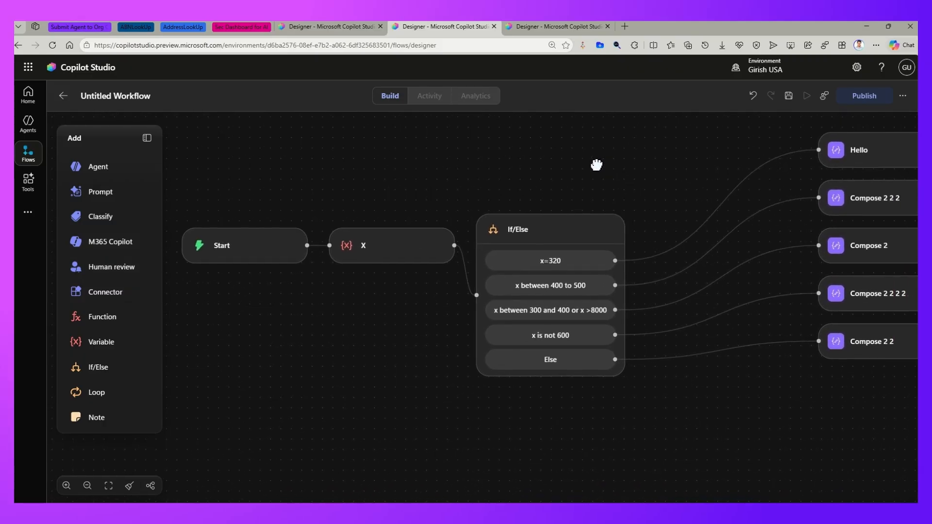
- Review the Start trigger, the X variable settings and every branch condition of the If/Else node
left_click(223, 247)
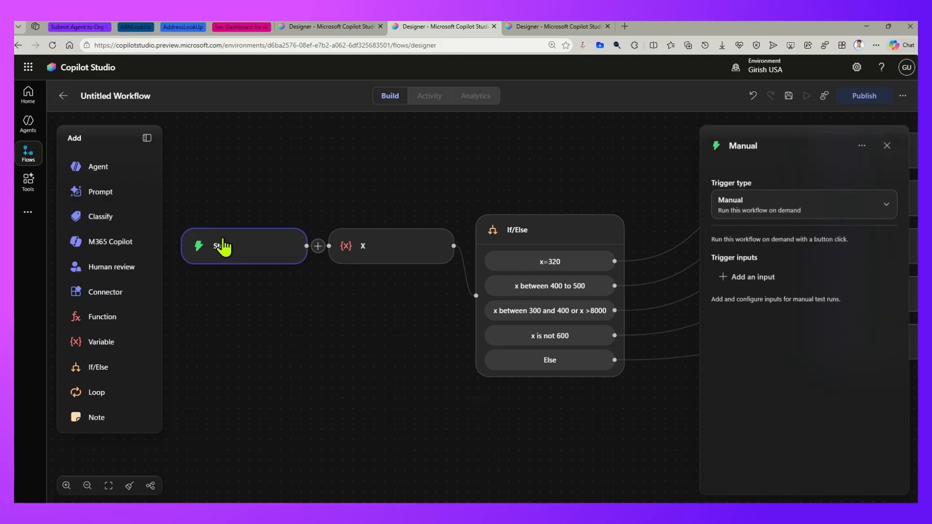
left_click(359, 246)
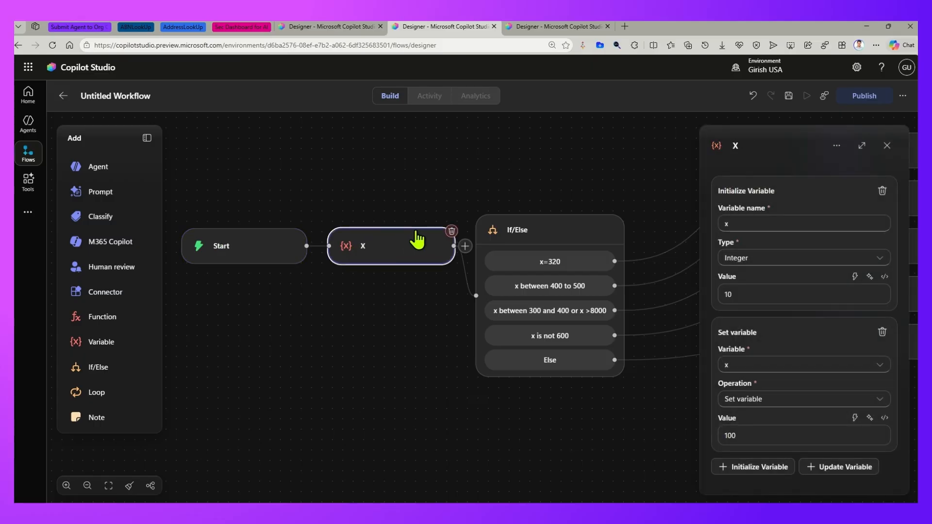
left_click_drag(466, 162, 327, 142)
left_click(388, 216)
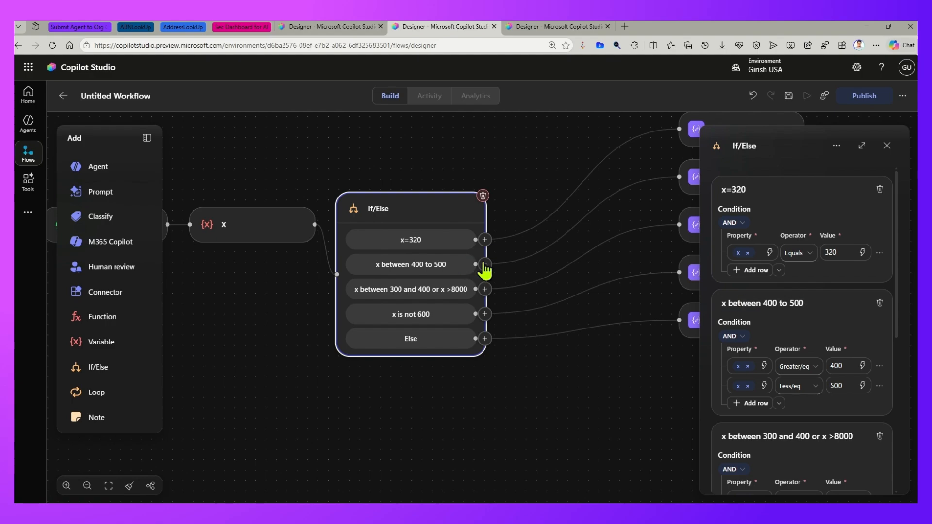
scroll(789, 326, "down", 3)
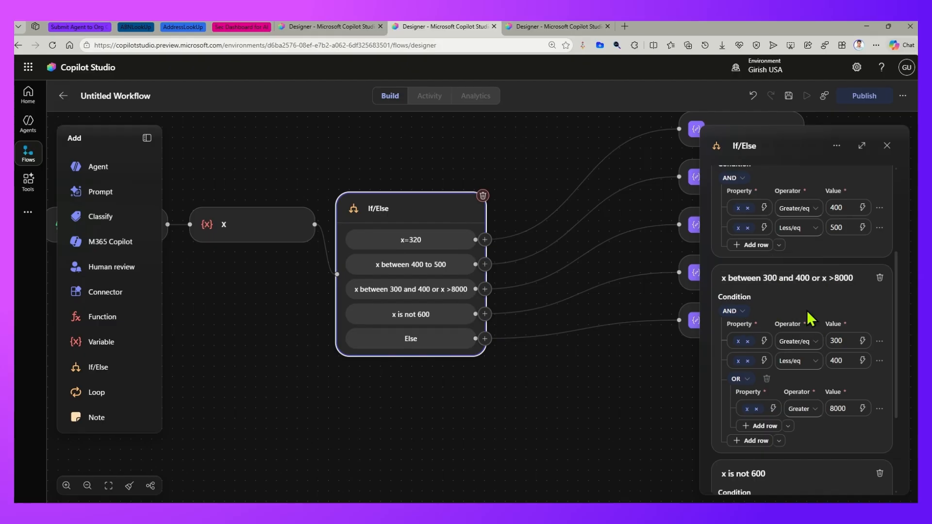
scroll(743, 358, "down", 3)
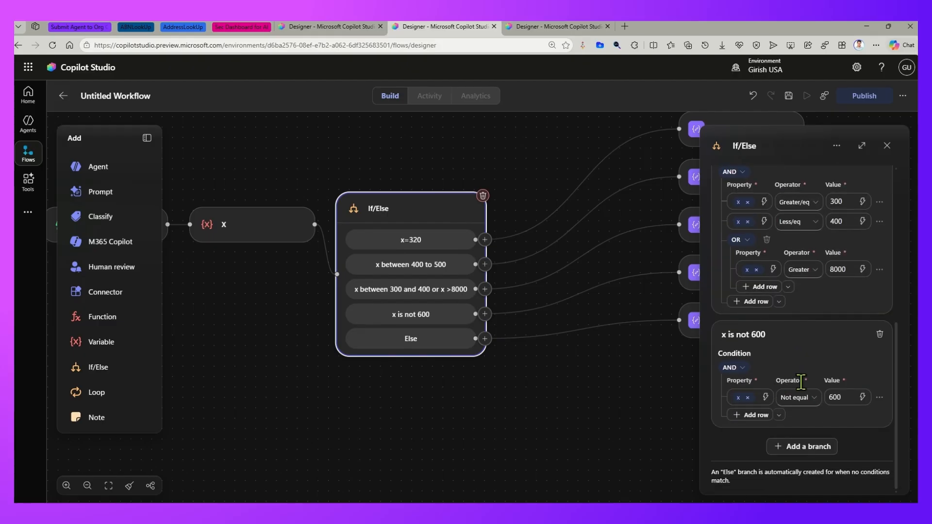
left_click(235, 238)
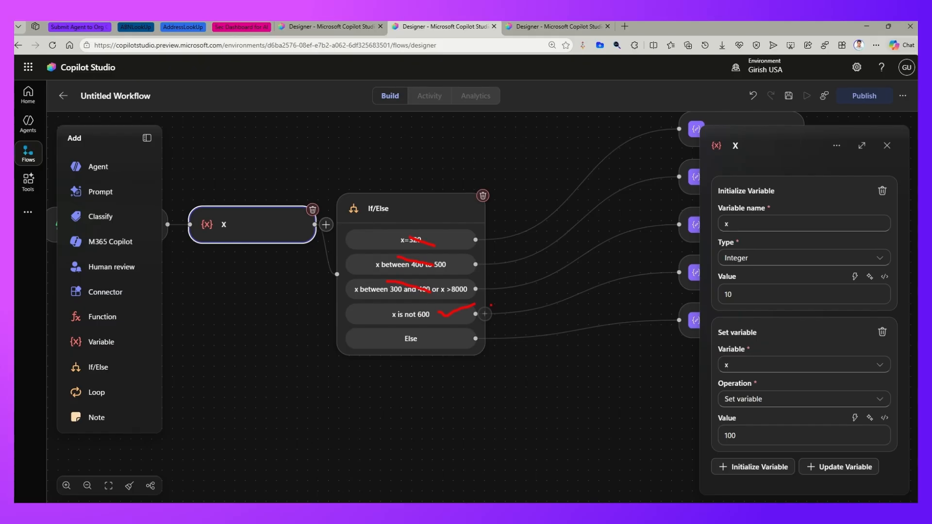
- Publish the workflow and start a test run
left_click(504, 242)
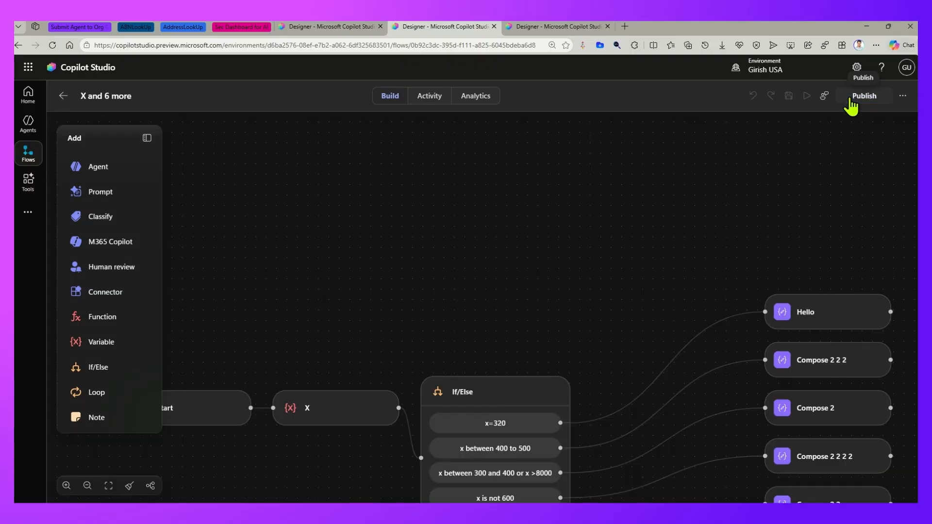
left_click(849, 96)
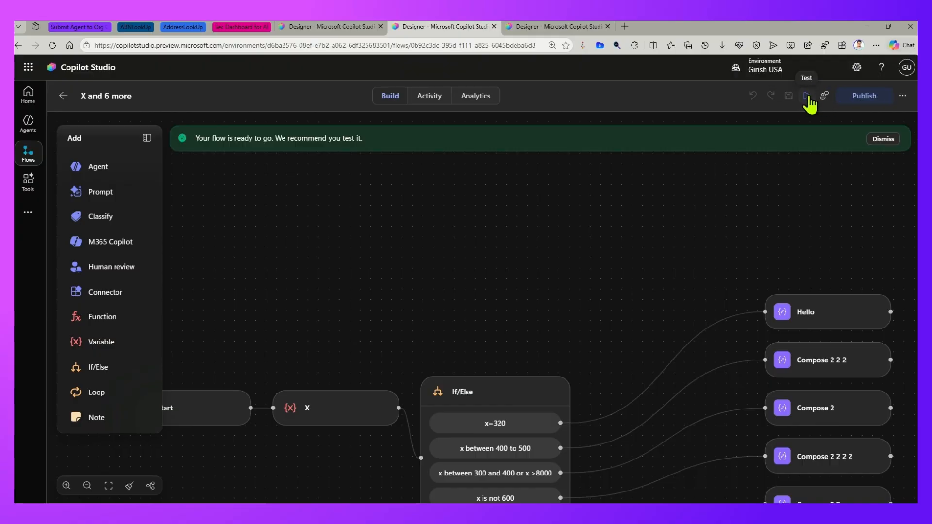
left_click(807, 97)
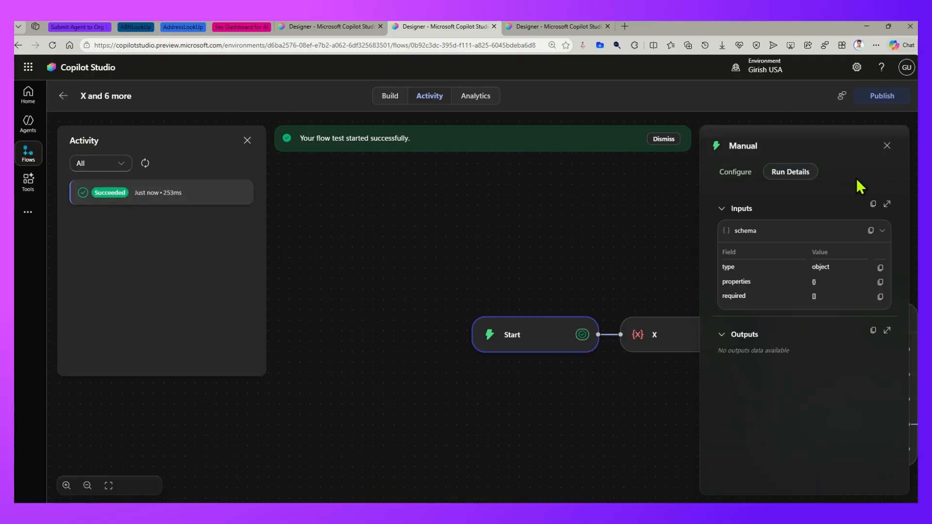
- Examine which If/Else branch the test run took and the run details of the X and If/Else nodes, and close the run activity
left_click_drag(475, 242, 300, 218)
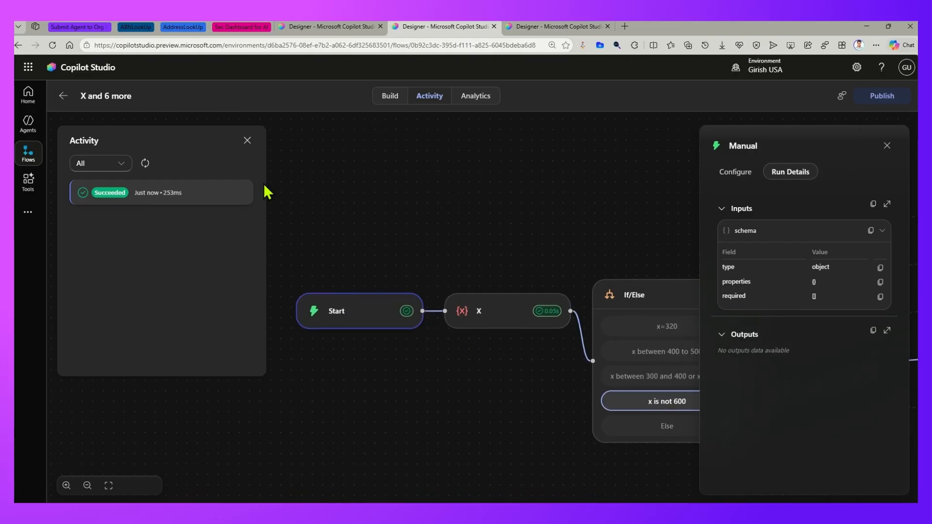
left_click_drag(397, 217, 319, 225)
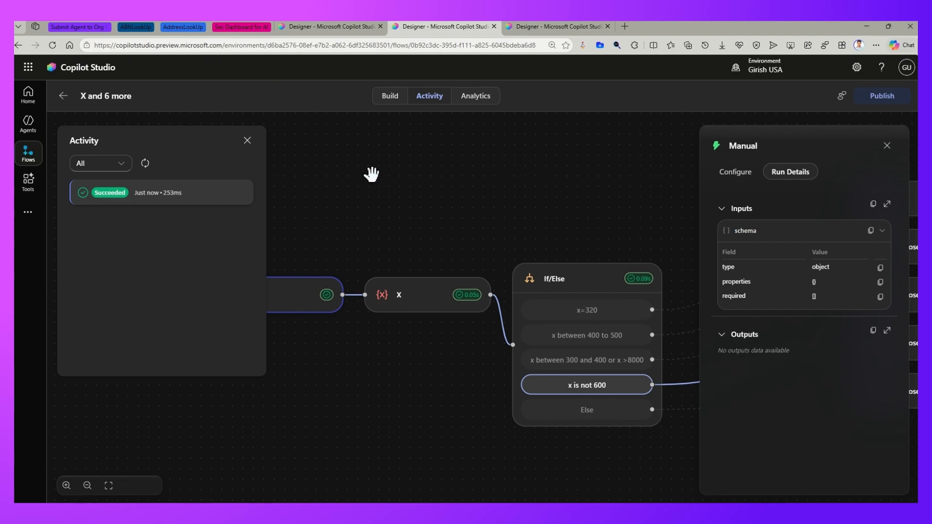
left_click_drag(428, 230, 458, 202)
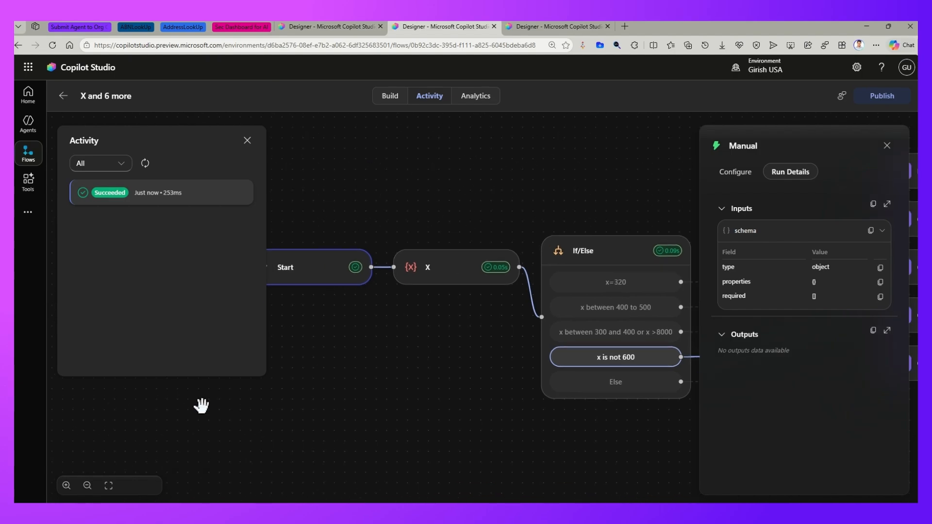
left_click(108, 486)
left_click_drag(319, 421, 338, 393)
left_click(333, 286)
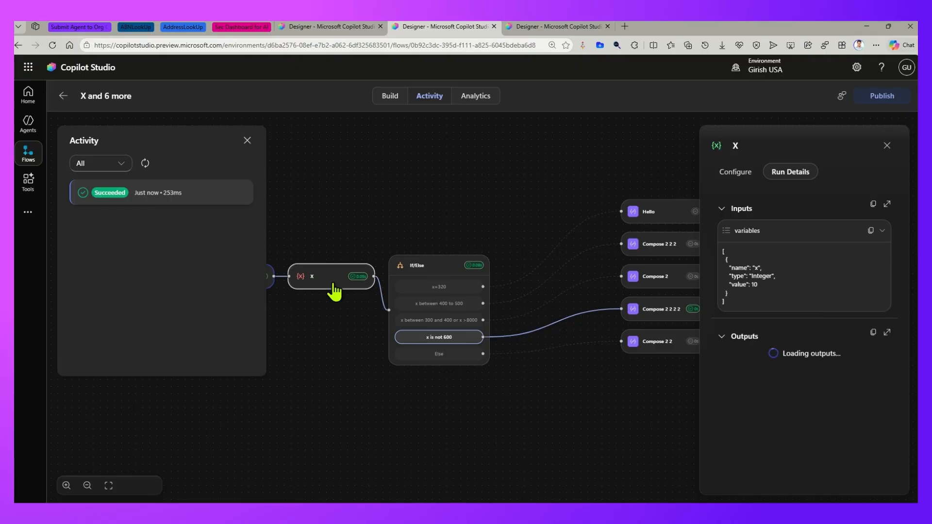
left_click(437, 272)
left_click_drag(599, 391, 443, 391)
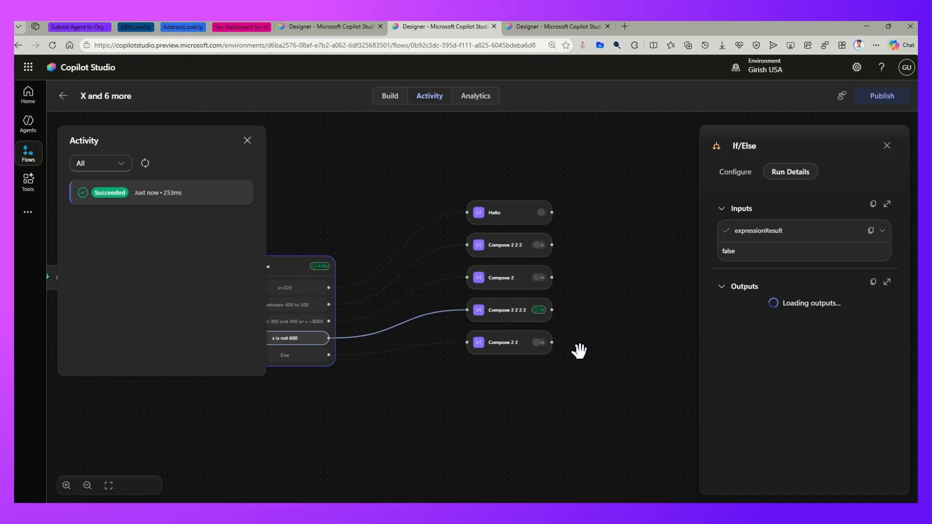
left_click(248, 145)
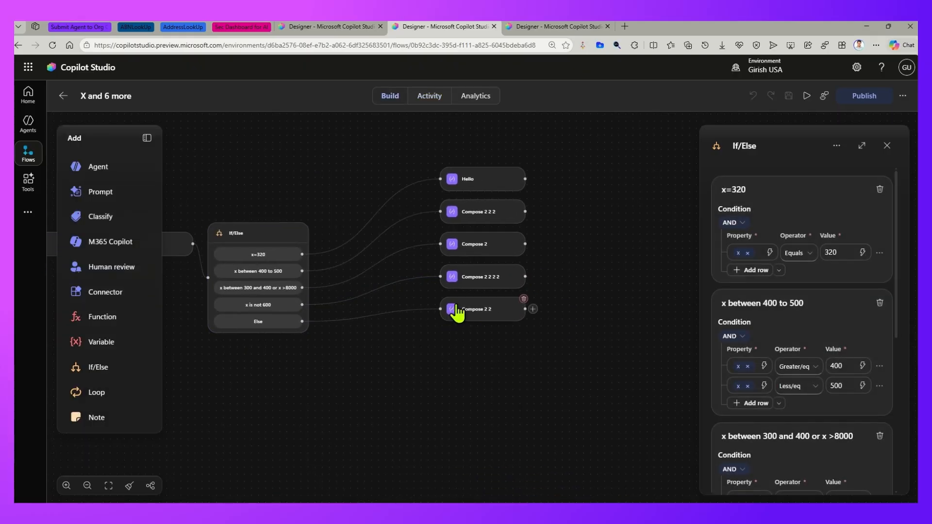
- Delete the Compose 2 2 node from the Else branch
left_click(457, 313)
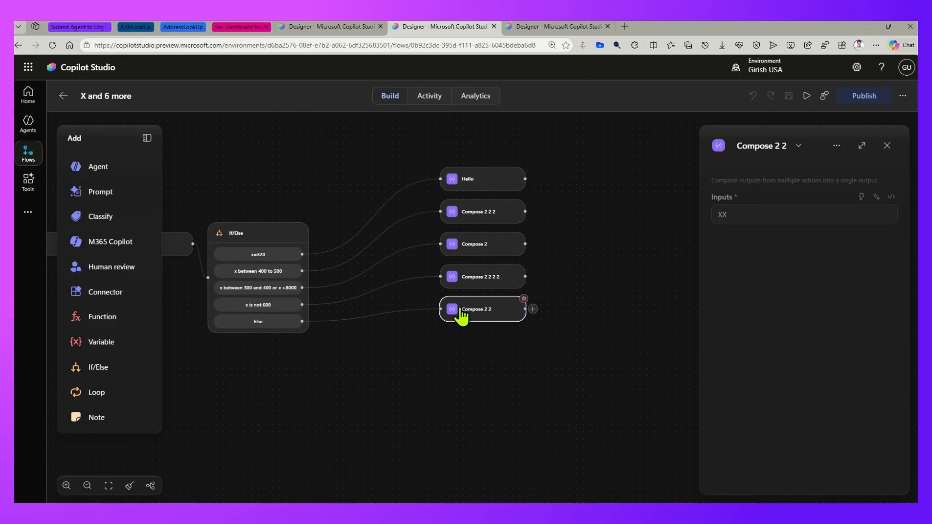
left_click(525, 299)
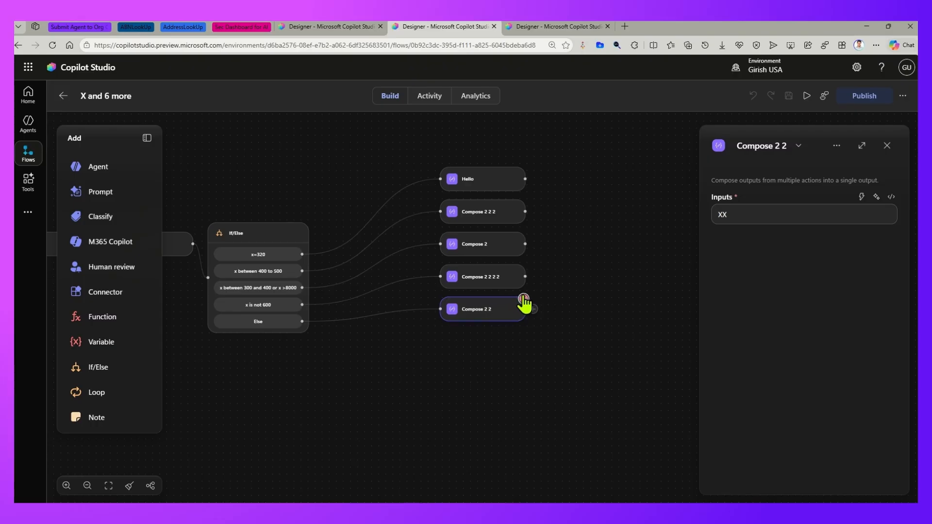
left_click(524, 299)
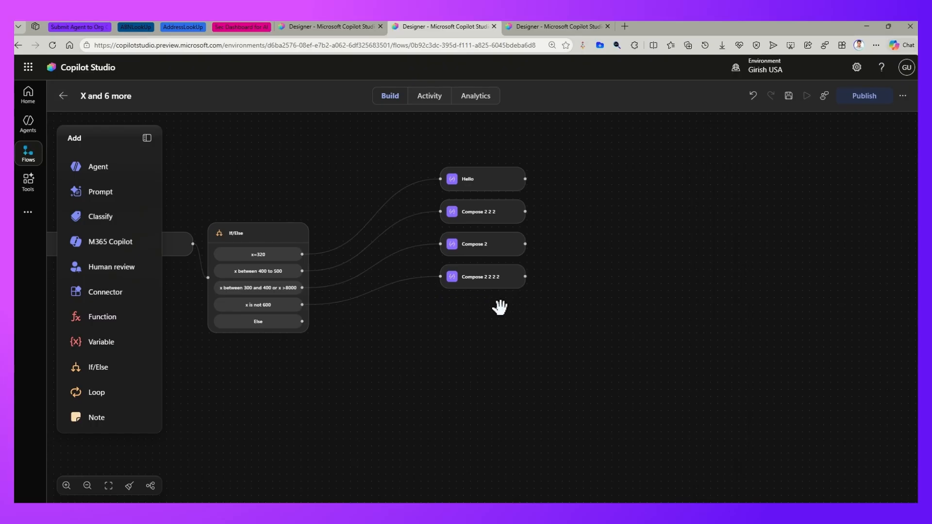
- Add an End node to the workflow and remove the link joining it to Compose 2 2 2 2
left_click(116, 293)
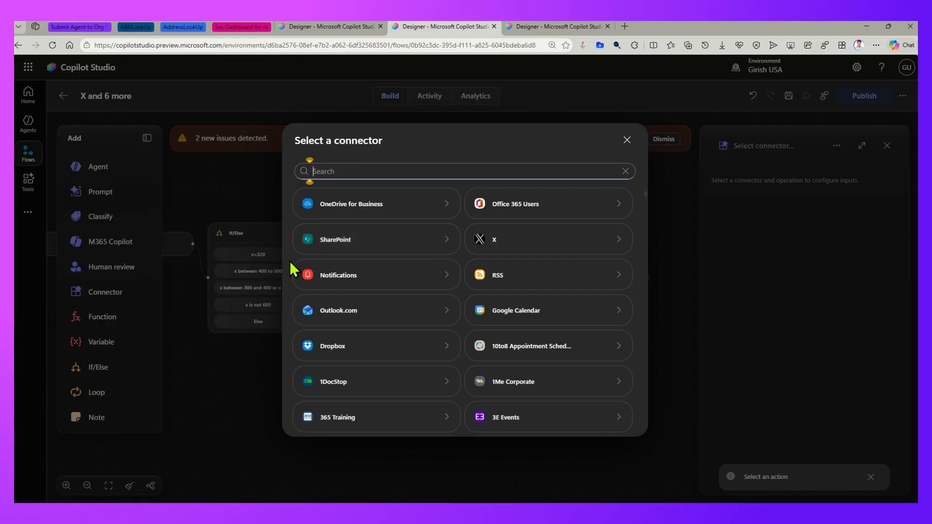
type("end")
left_click(349, 225)
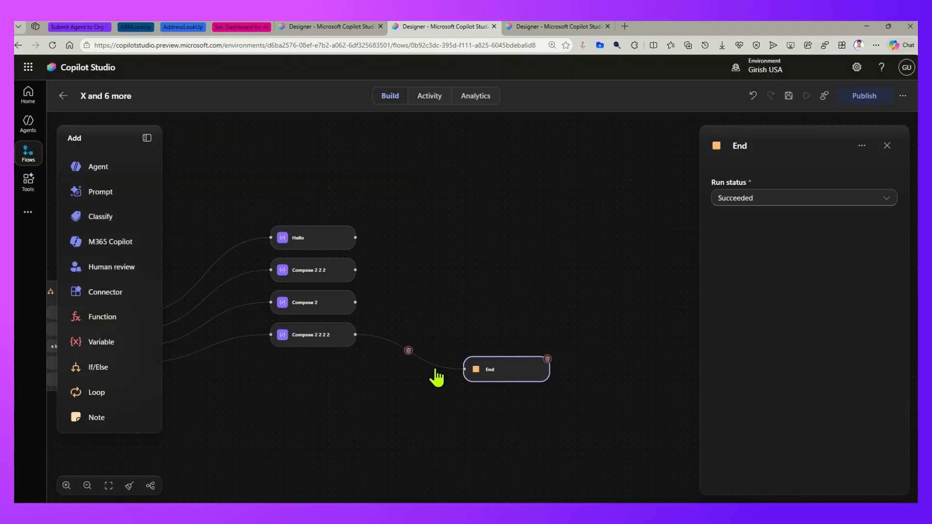
left_click(409, 350)
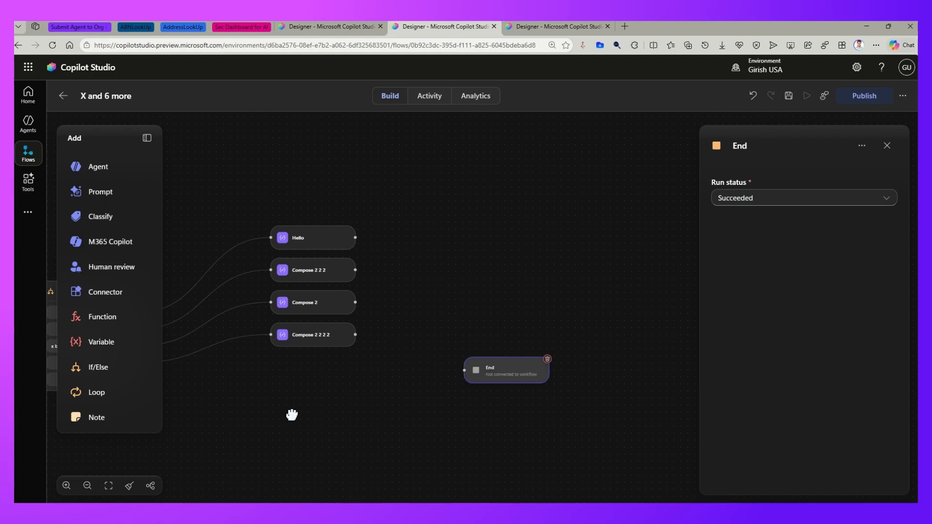
- Connect the Else branch to the End node and switch the canvas to vertical layout
left_click_drag(265, 305, 641, 388)
left_click_drag(624, 439, 314, 397)
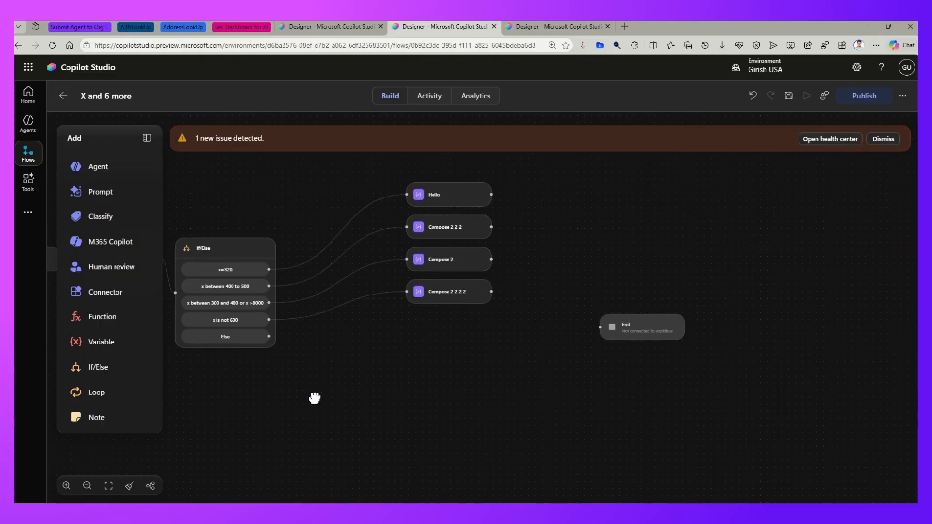
left_click_drag(600, 326, 268, 338)
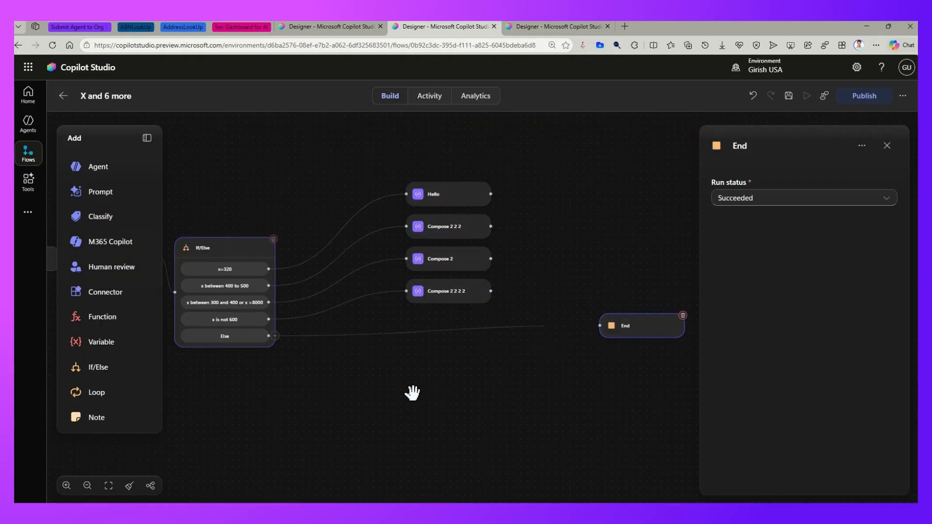
left_click(150, 486)
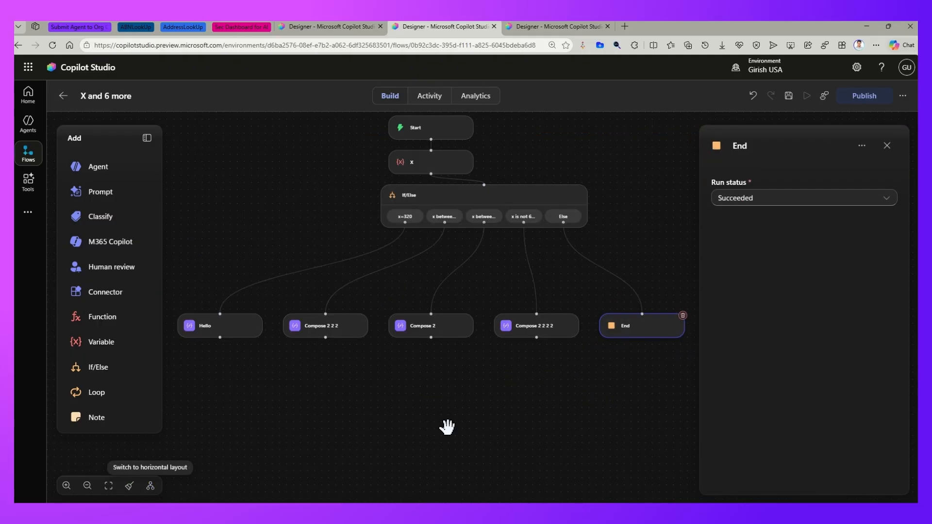
left_click_drag(490, 407, 483, 442)
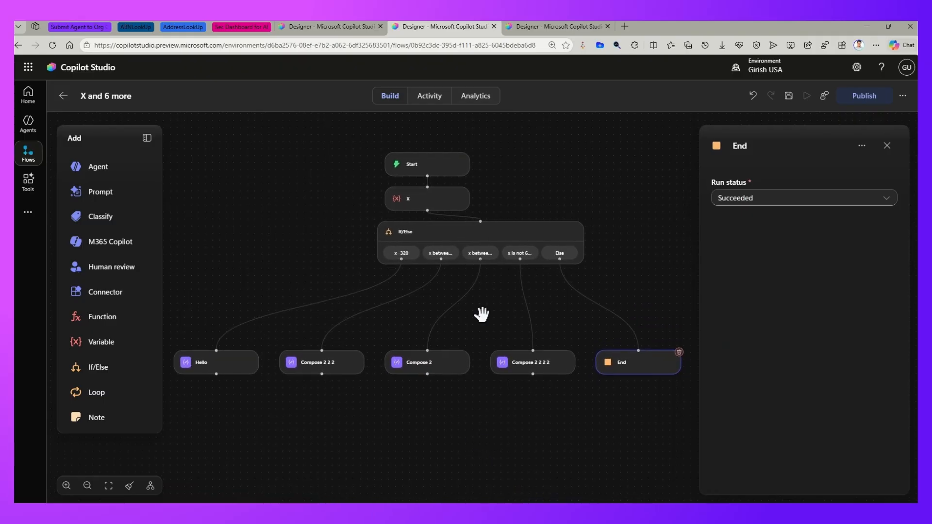
- Set the Set variable value of x to 10000 in the X node and save the workflow
left_click(417, 202)
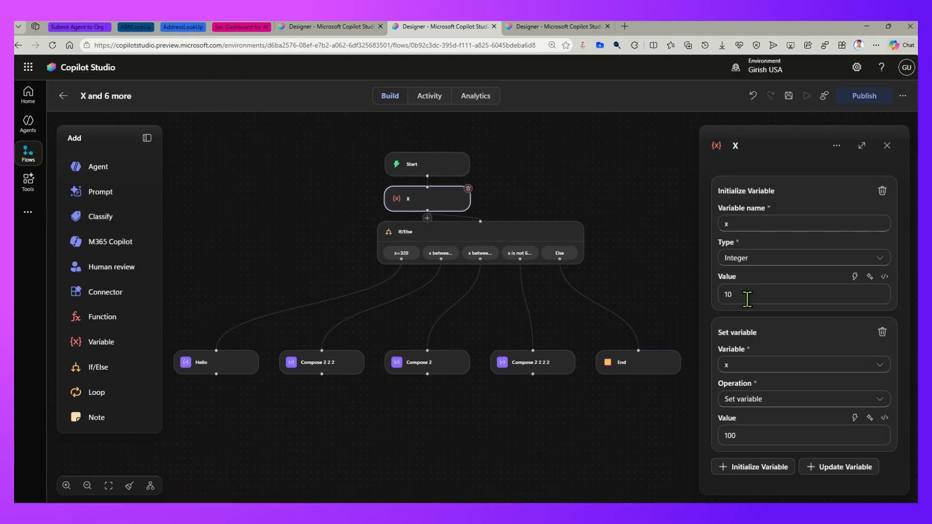
left_click(743, 432)
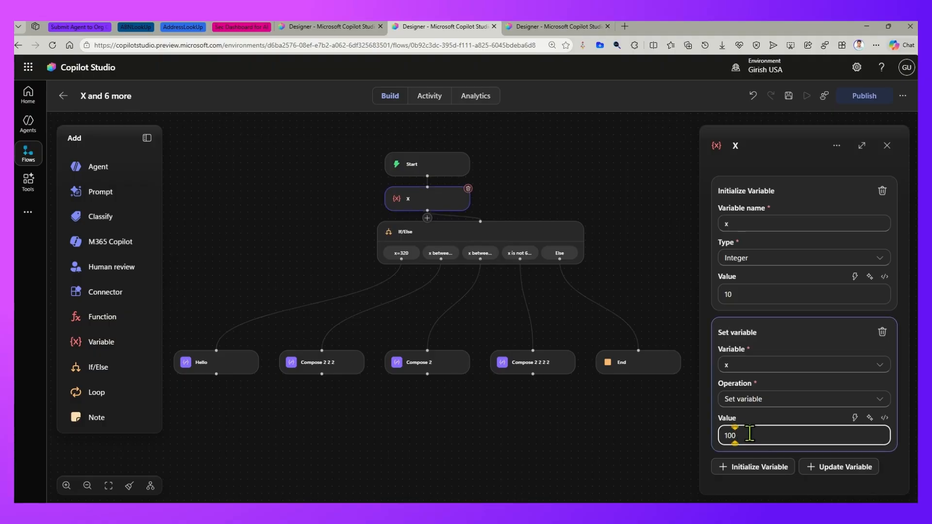
type("00")
left_click(789, 96)
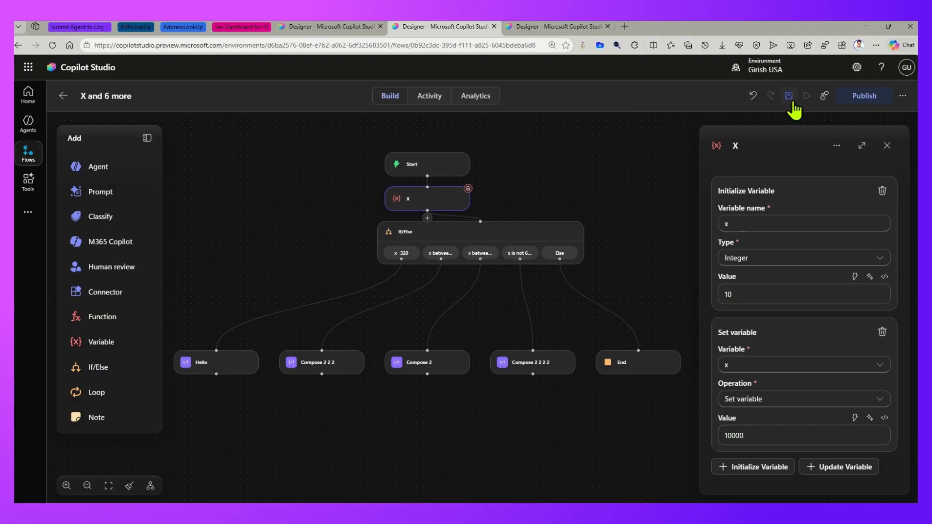
- Publish the saved workflow, dismiss the save notification and start a test run
left_click(863, 98)
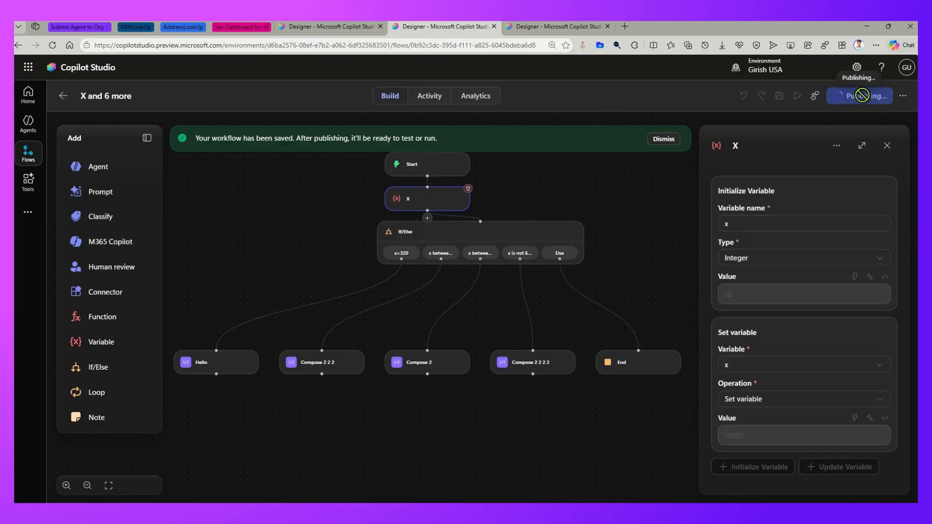
left_click(666, 139)
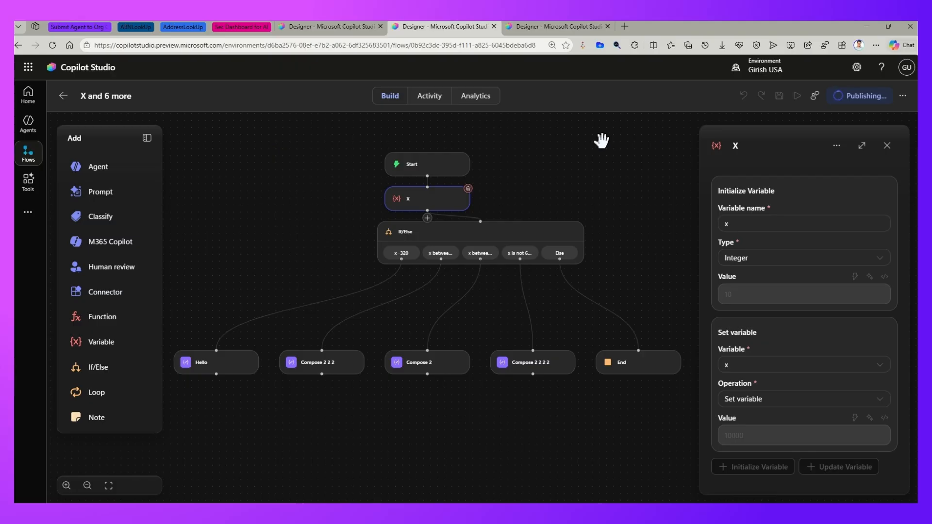
left_click(796, 97)
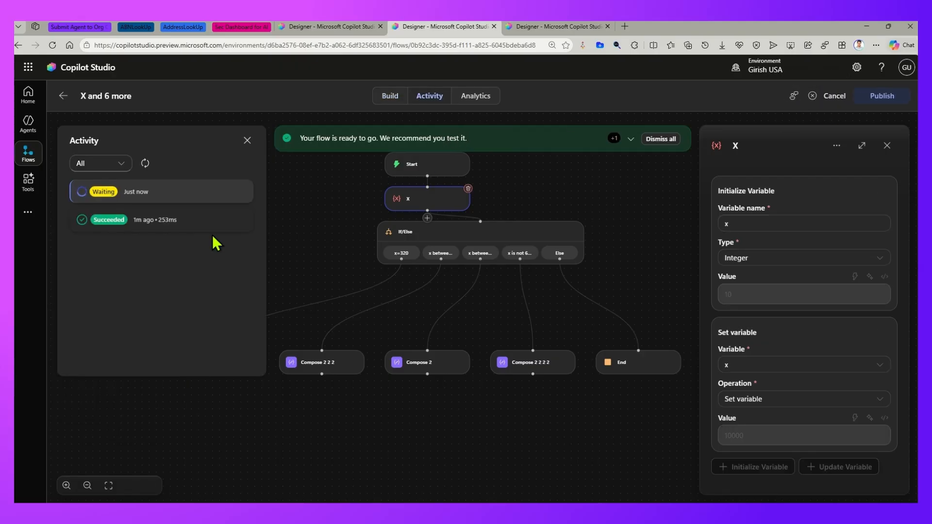
- Examine the If/Else run details of the newest run and the earlier run, including the earlier run's full outputs
left_click(116, 198)
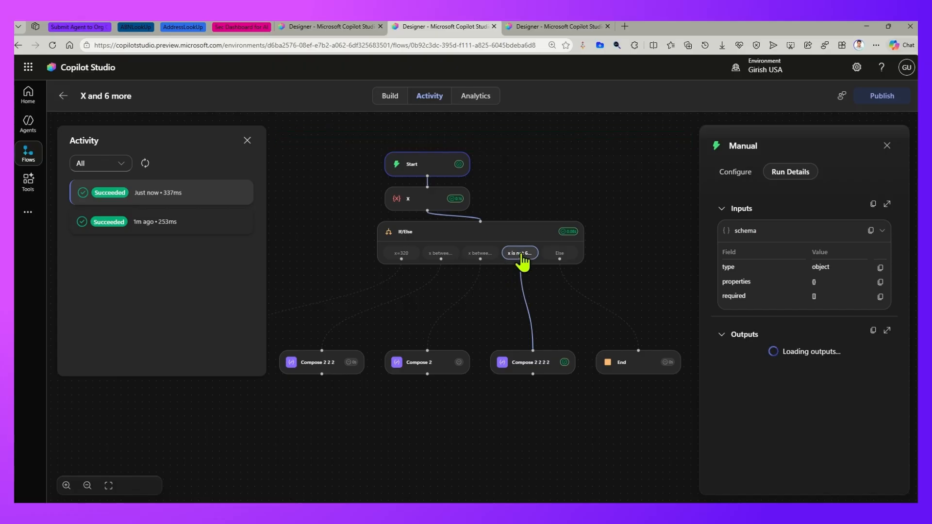
left_click(485, 260)
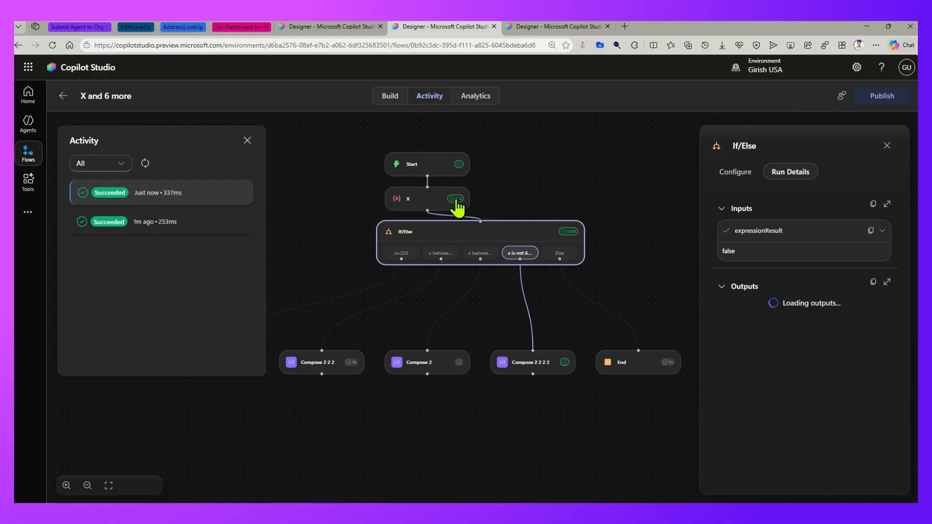
left_click(208, 226)
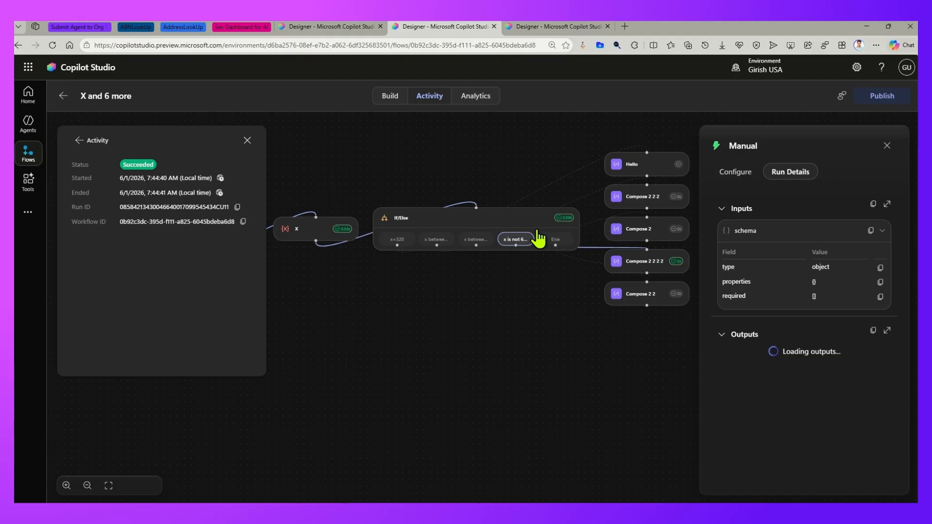
left_click(523, 225)
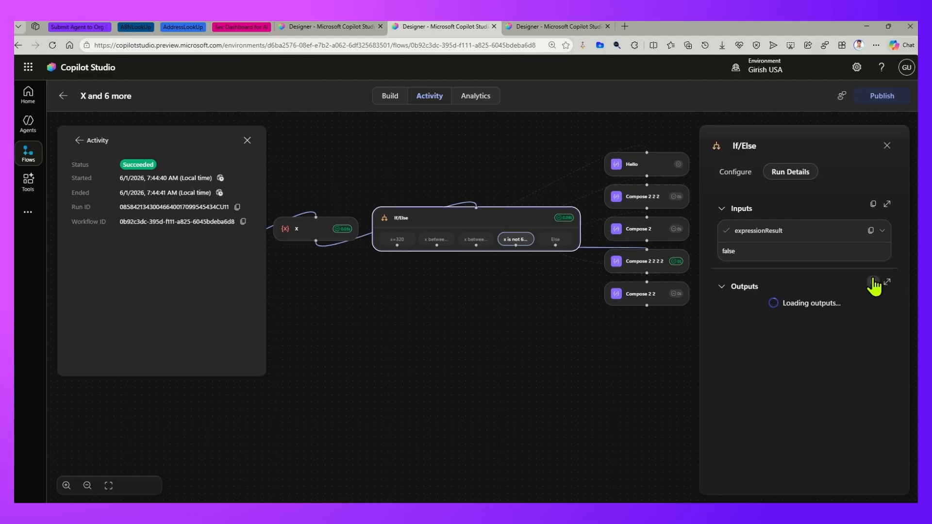
left_click(888, 282)
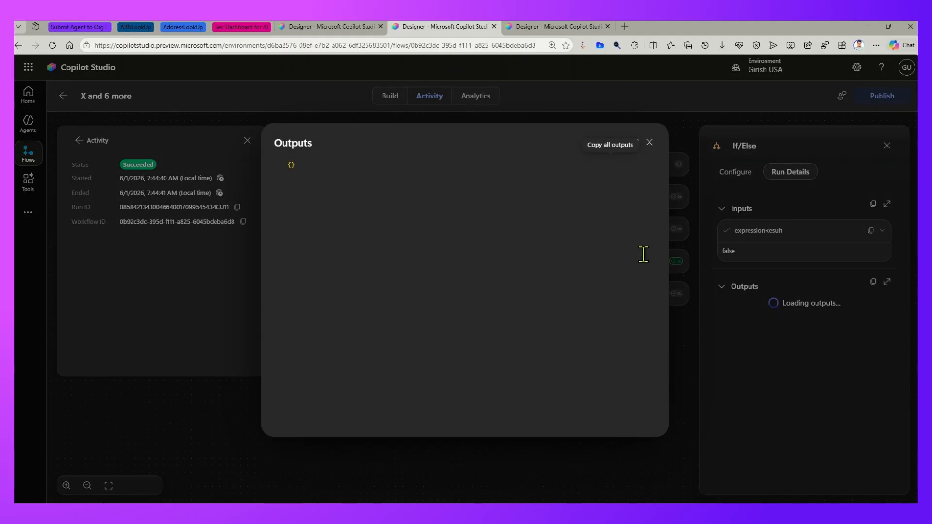
left_click(649, 143)
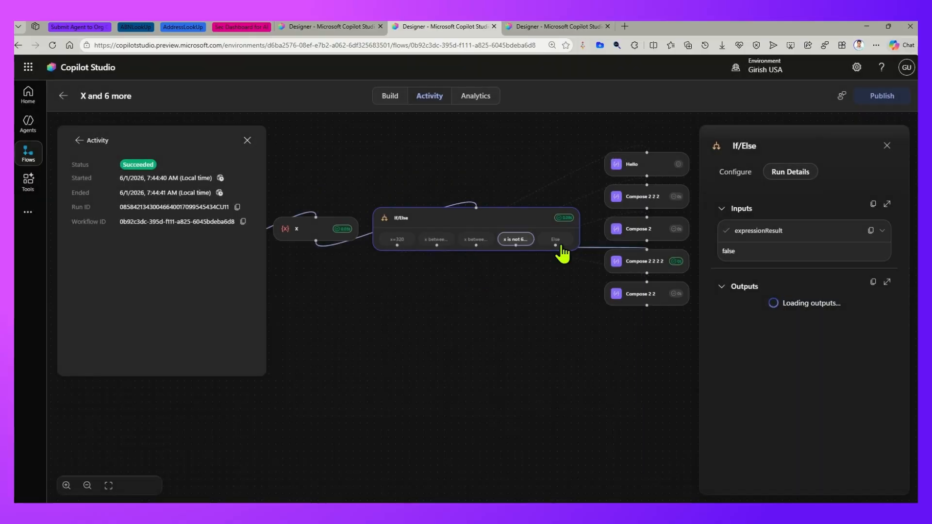
- Review the full outputs of the X node in the earlier run and open the workflow's analytics
left_click(304, 242)
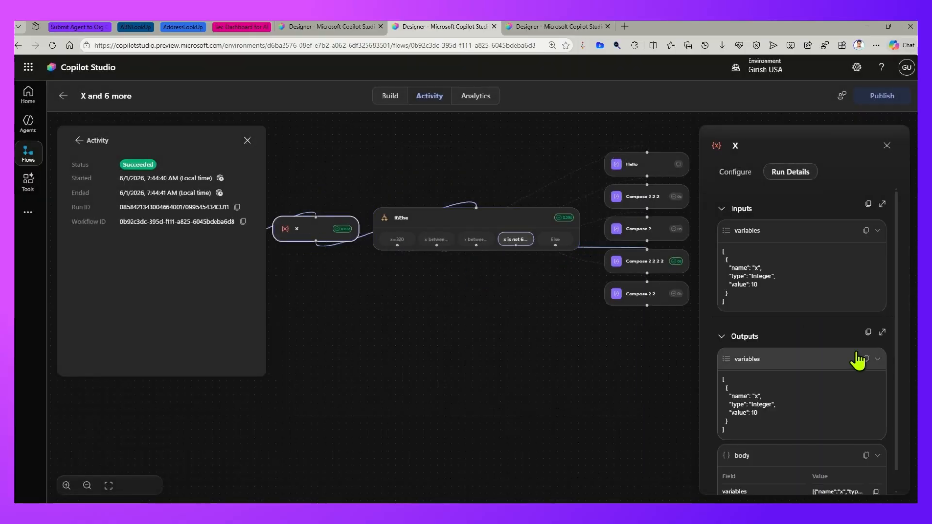
left_click(882, 332)
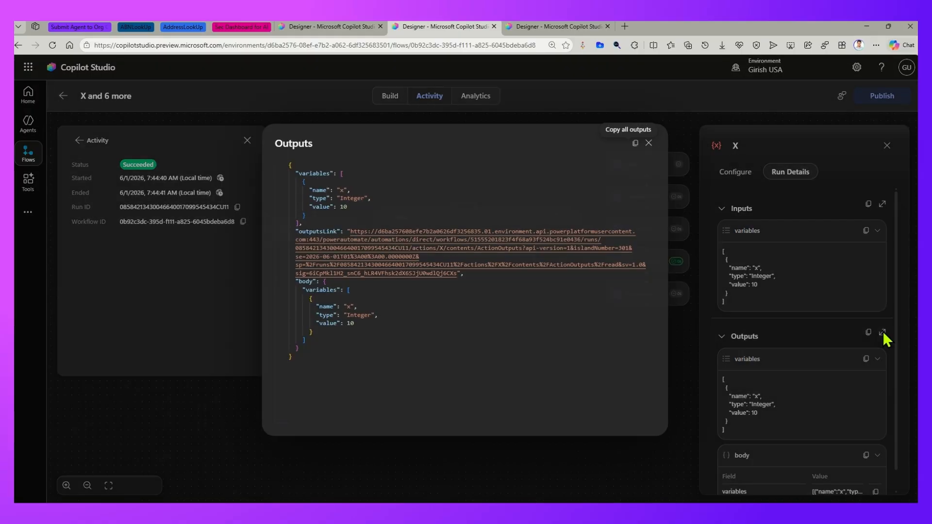
left_click(650, 143)
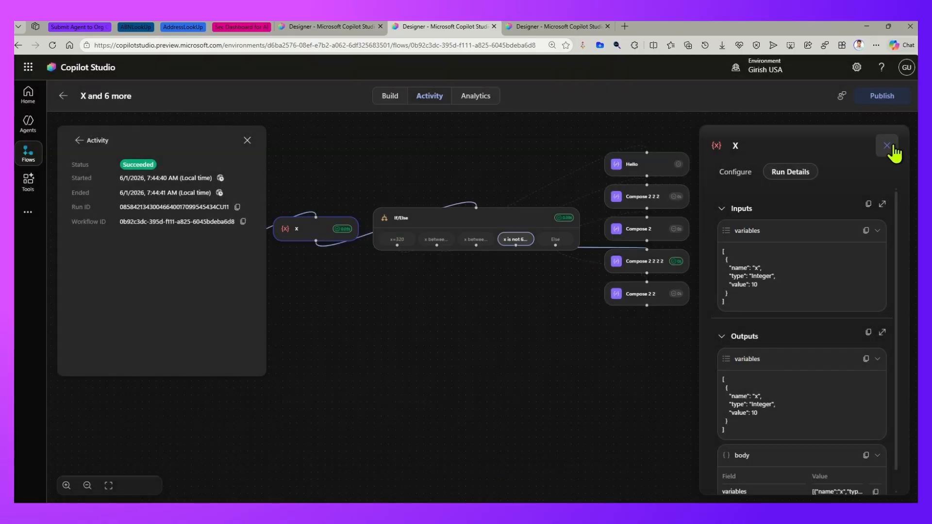
left_click(887, 146)
left_click(475, 98)
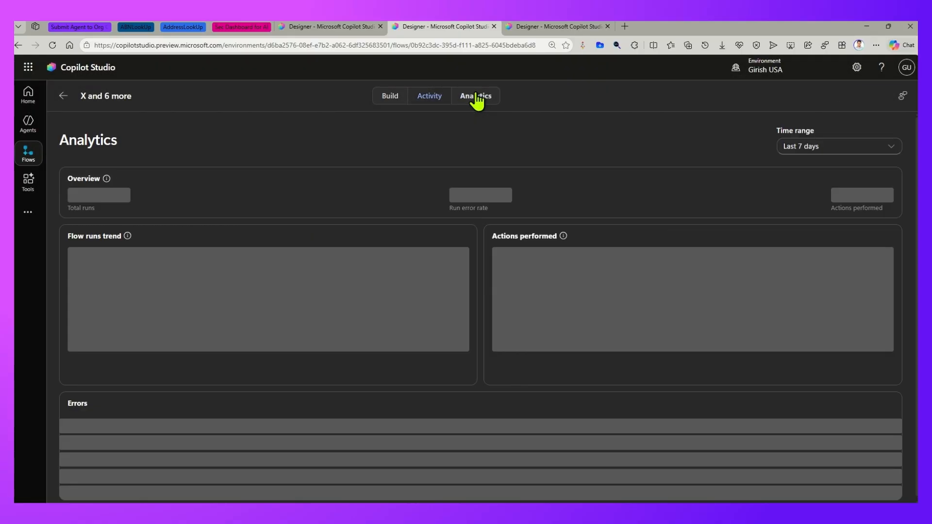